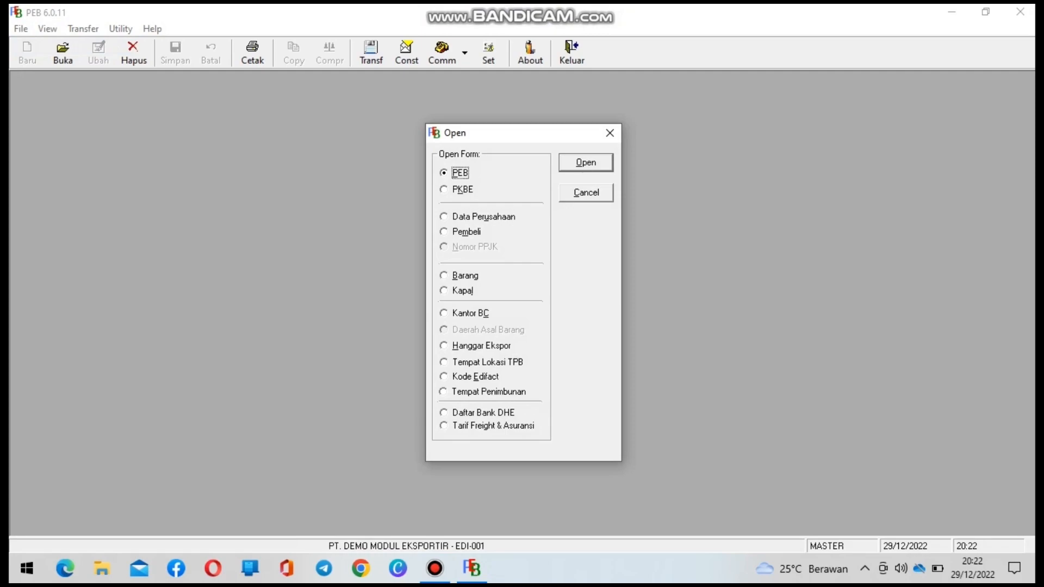
Start a new blank PEB declaration and search the customs office list by description
key("Return")
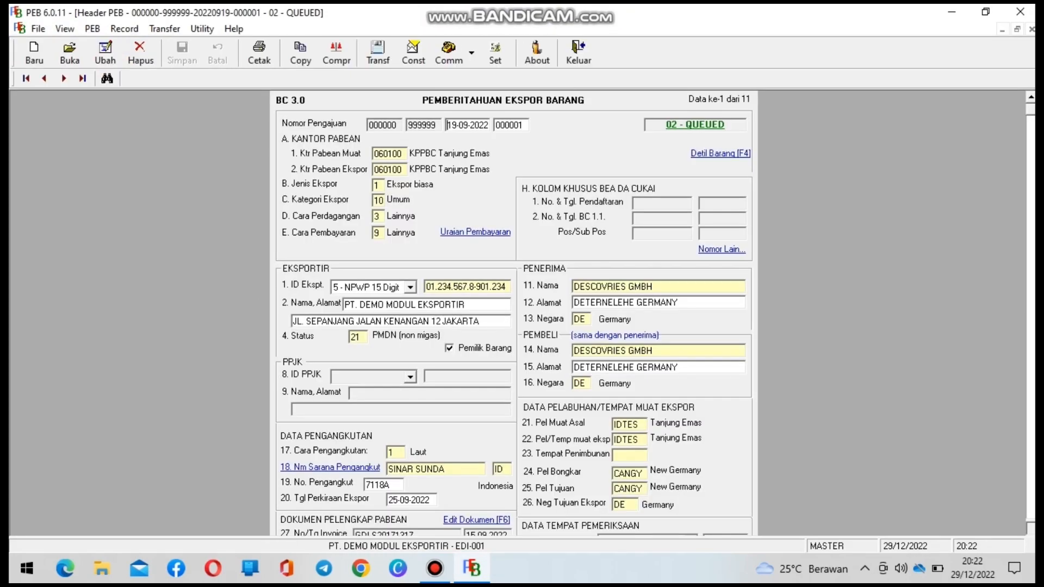
left_click(35, 53)
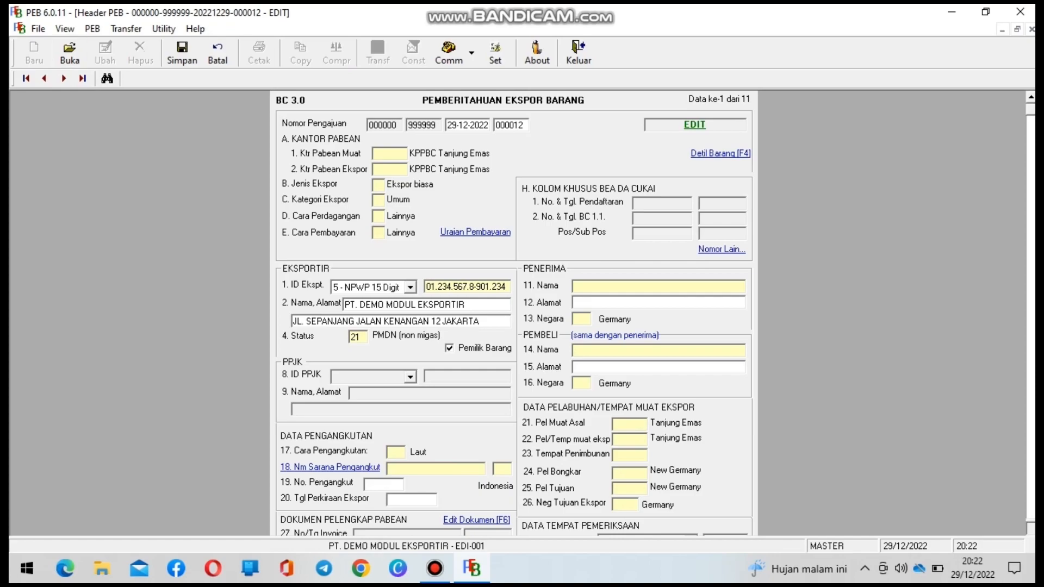
key("F1")
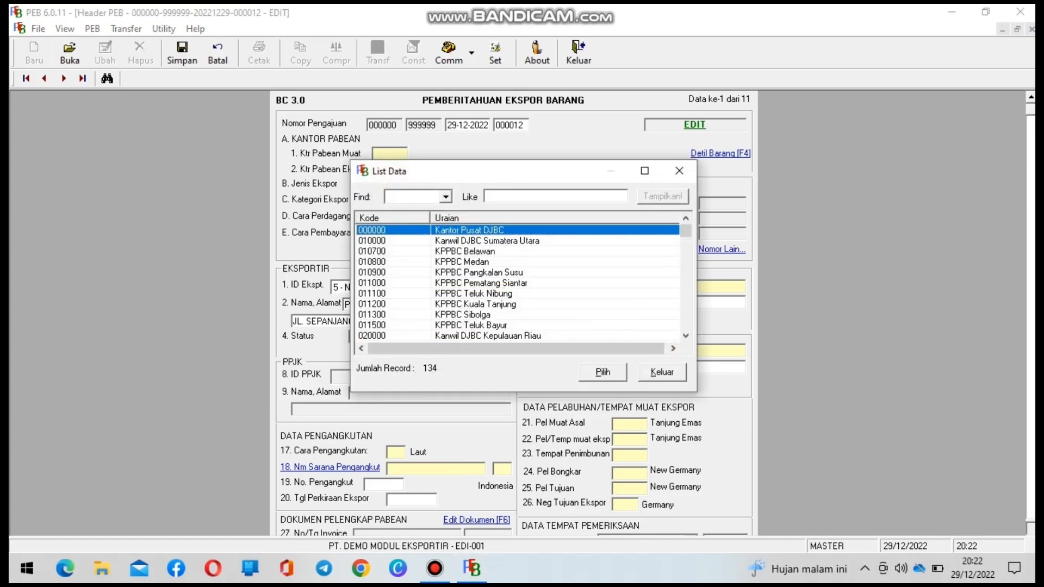
left_click(446, 197)
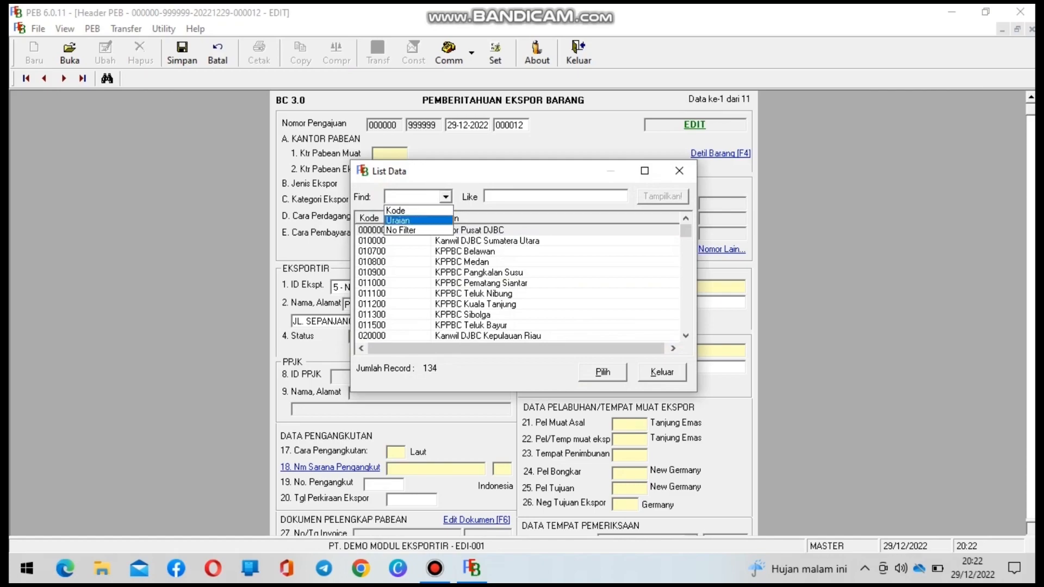
left_click(405, 220)
left_click(543, 196)
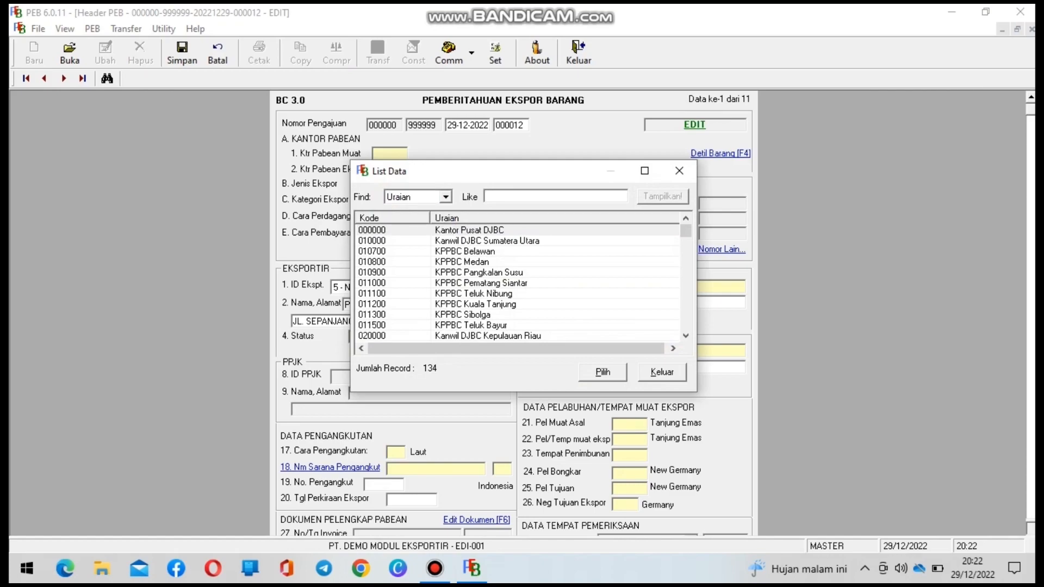
Search for TANJUNG EMAS and set the loading office to 060100 KPPBC Tanjung Emas
type("TANU")
key("Return")
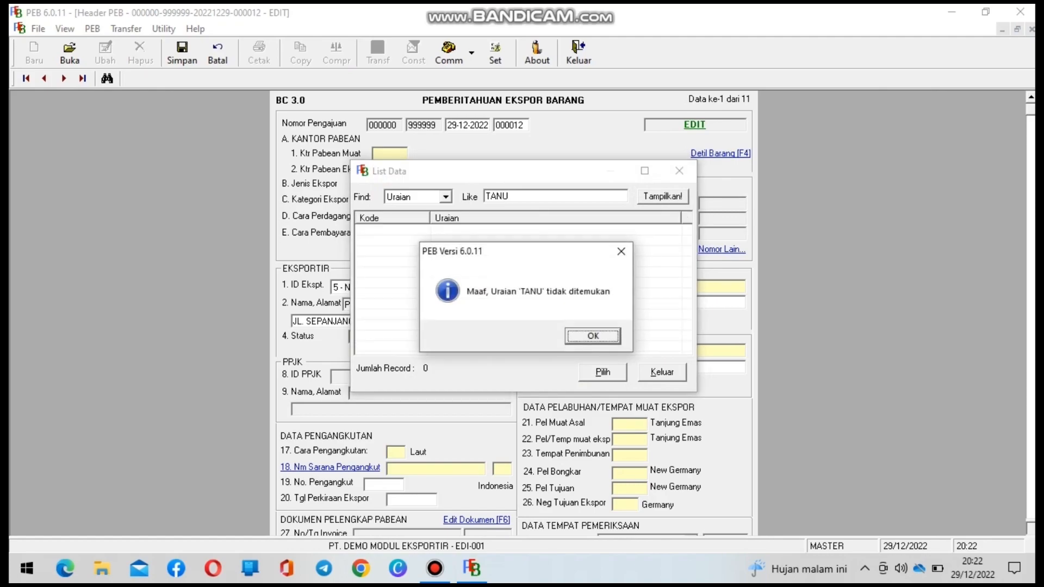
key("Return")
key("BackSpace")
type("JUNG EMAS")
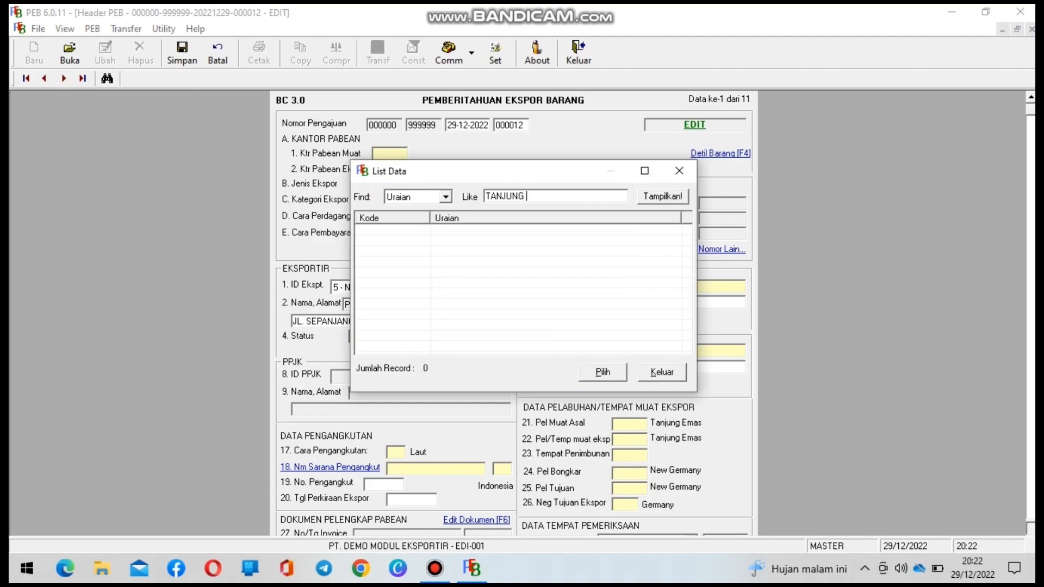
key("Return")
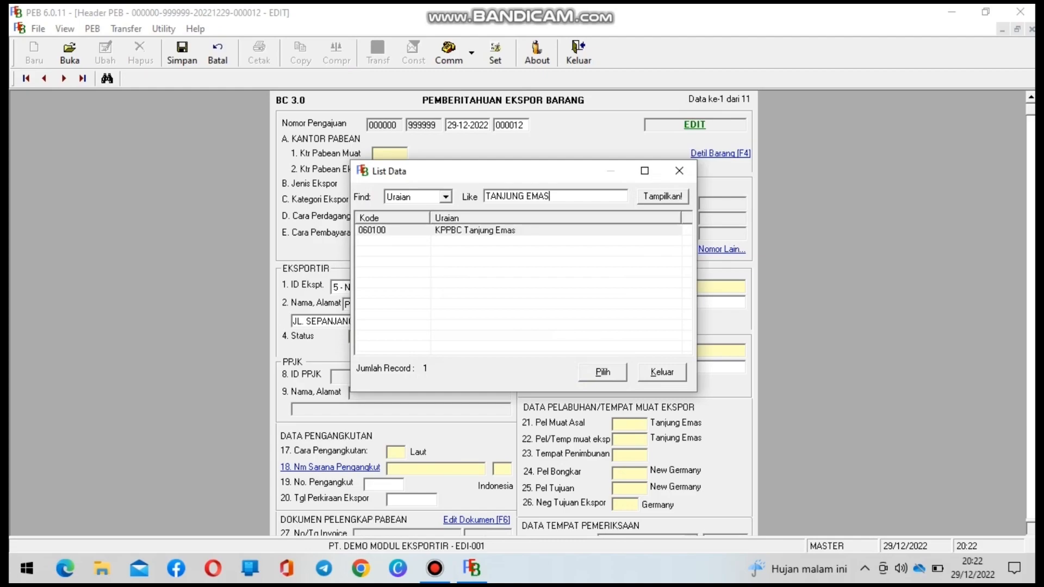
left_click(475, 231)
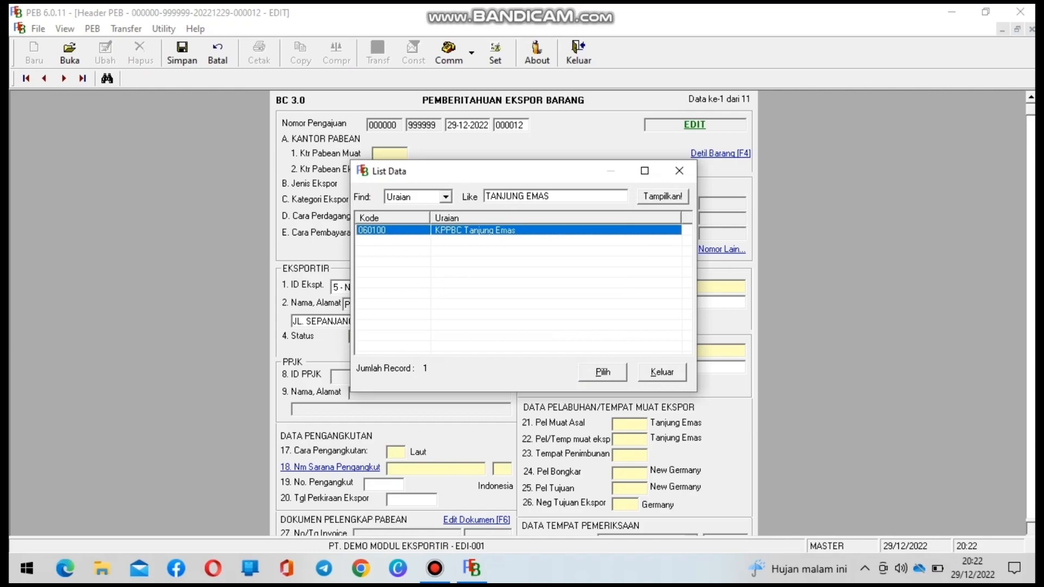
key("Return")
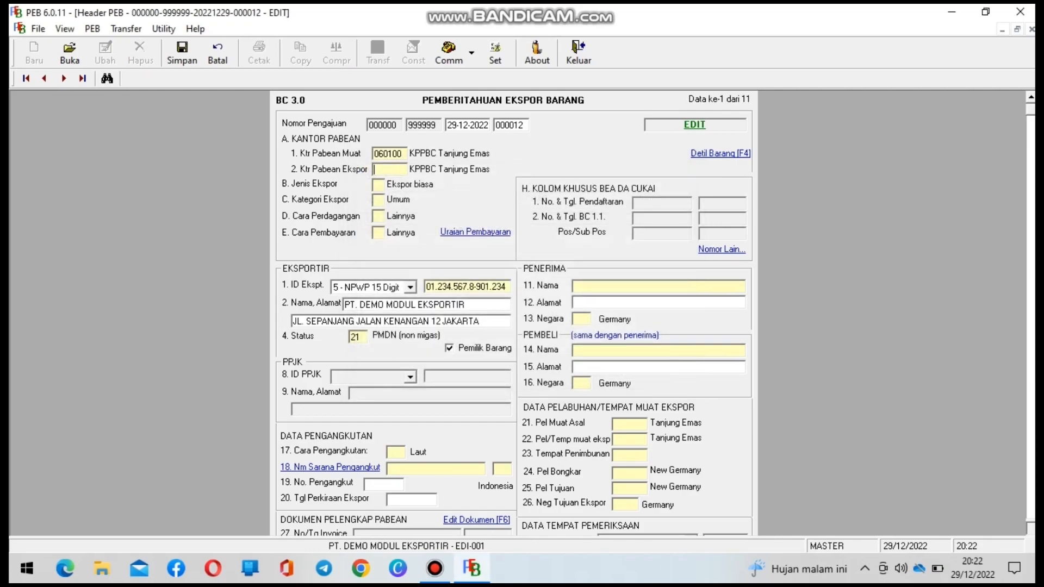
Enter export office 060100, export type 1 Ekspor biasa and category 10 Umum
type("060100")
key("F1")
key("Return")
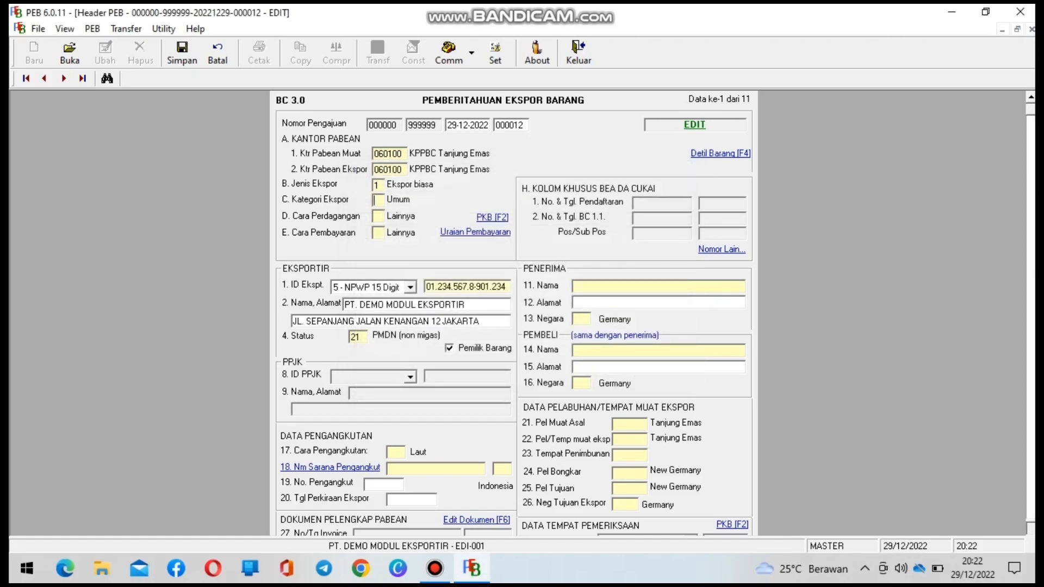
key("F1")
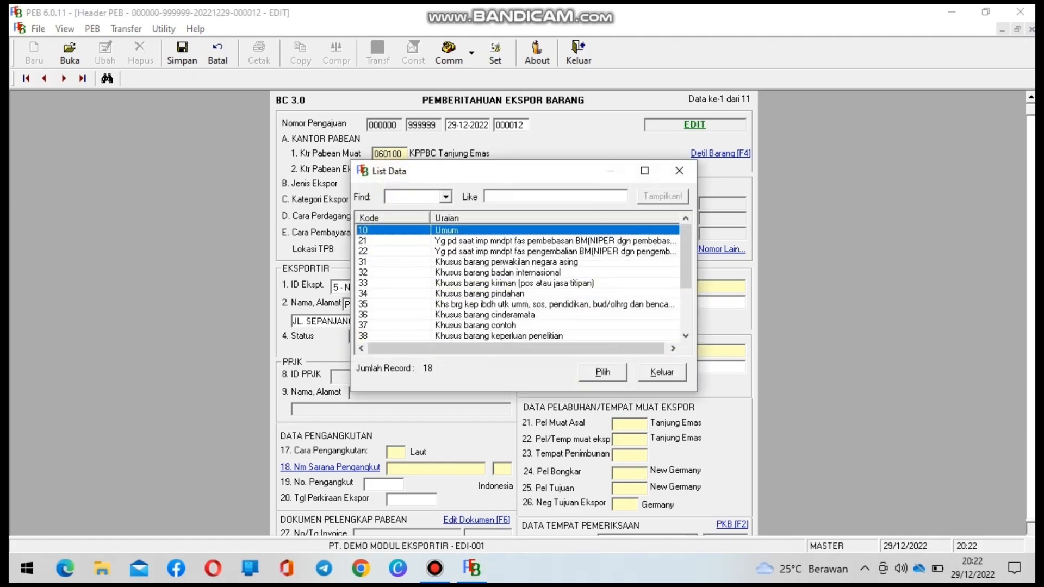
key("Return")
Set trade method 3 Lainnya and payment method 9 Lainnya, described as TRANSFER
key("F1")
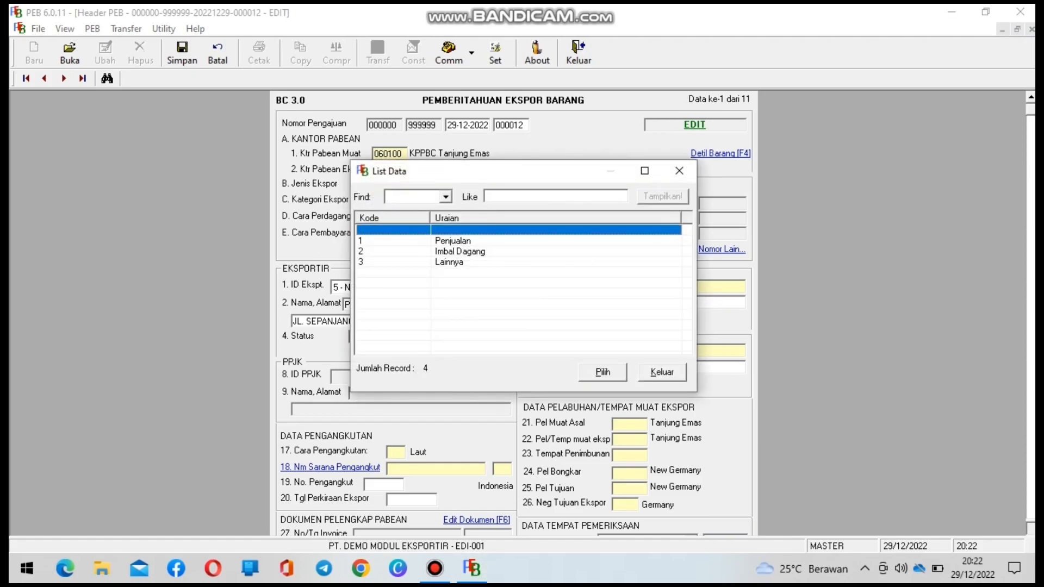
key("Down")
key("Down")
key("Down")
key("Return")
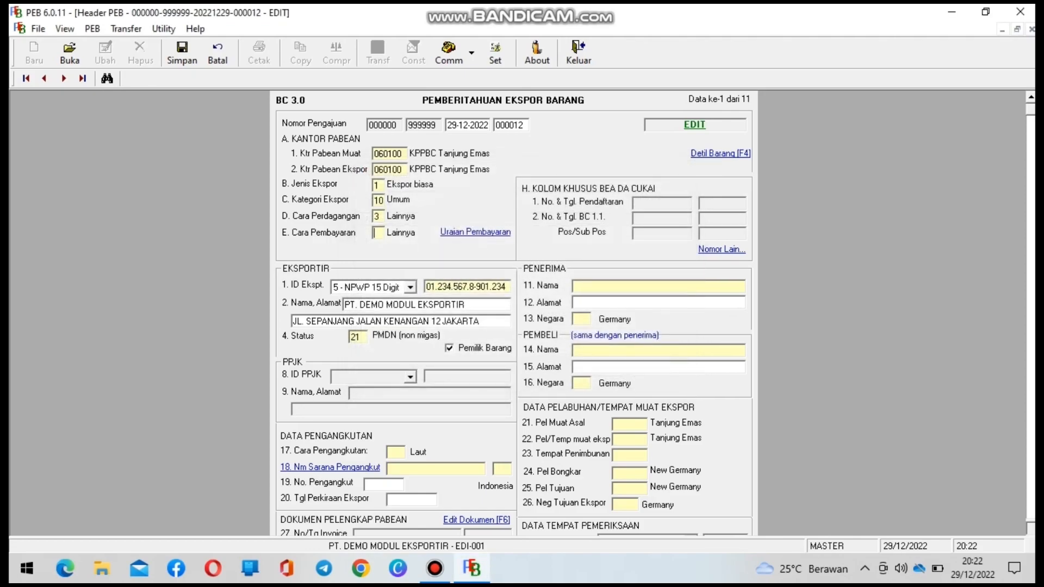
key("F1")
key("Down")
key("Down")
key("Down")
key("Down")
key("Down")
key("Down")
key("Down")
key("Down")
key("Down")
key("Down")
key("Down")
key("Down")
key("Down")
key("Down")
key("Down")
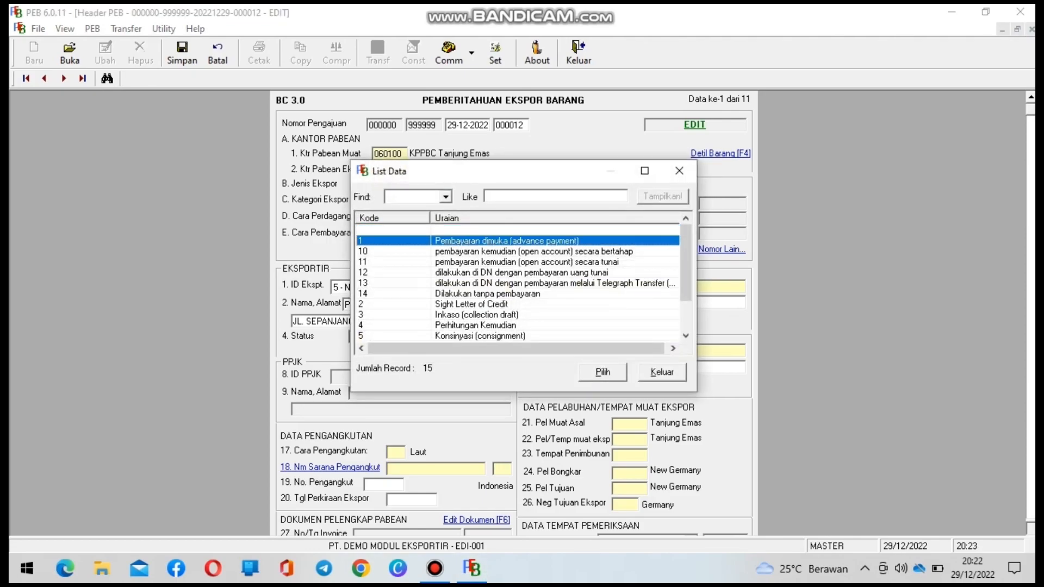
key("Return")
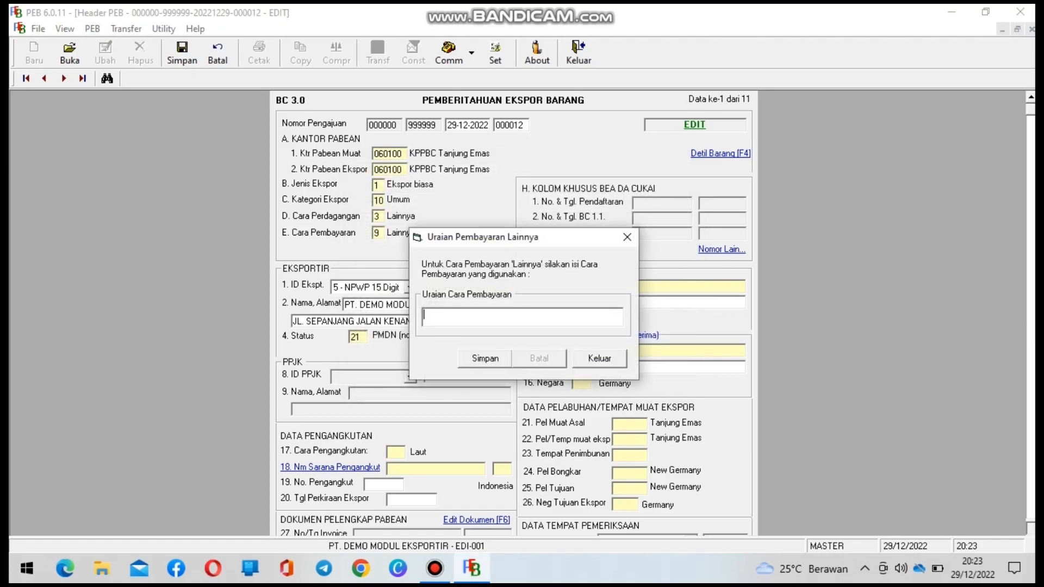
type("TRANSFER")
key("Tab")
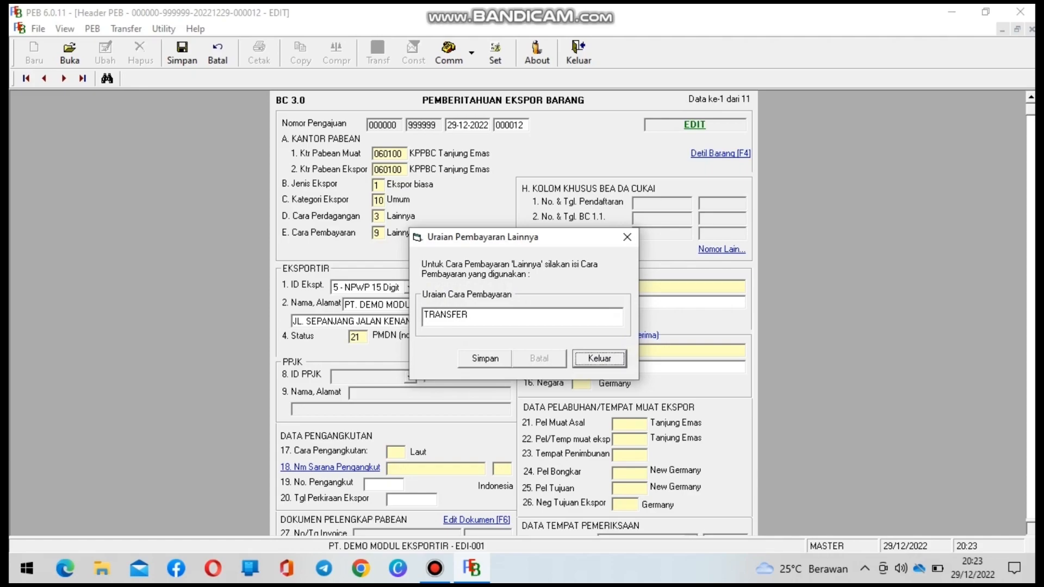
key("Return")
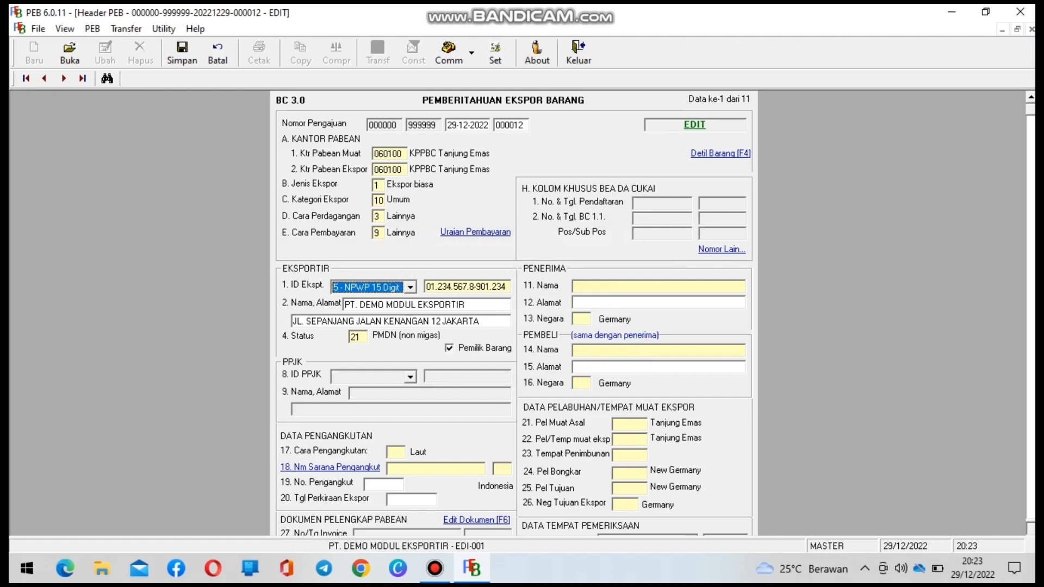
Keep exporter ID type 5 - NPWP 15 Digit; the exporter name cannot be changed
key("alt+Down")
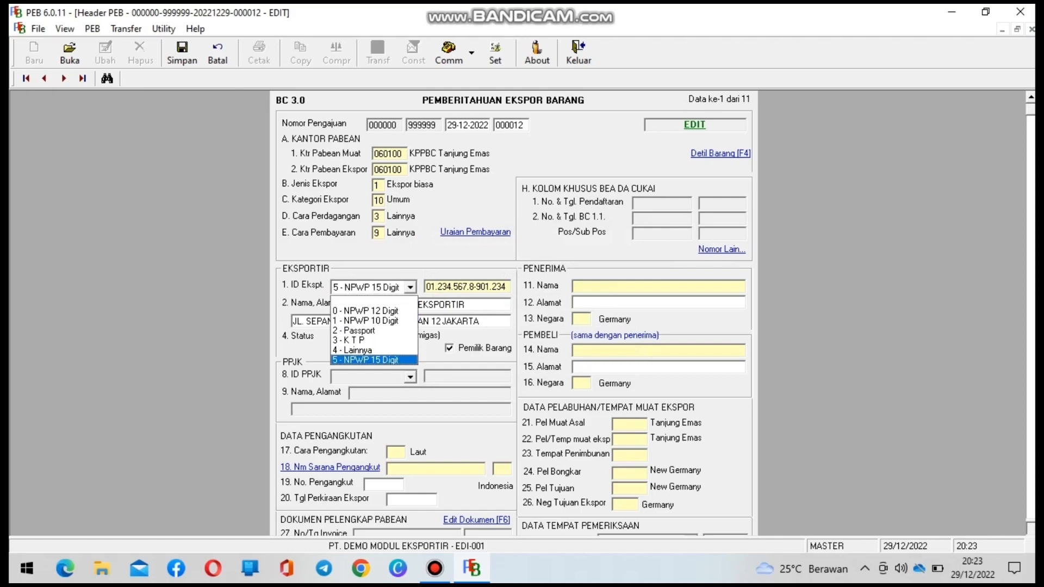
key("Return")
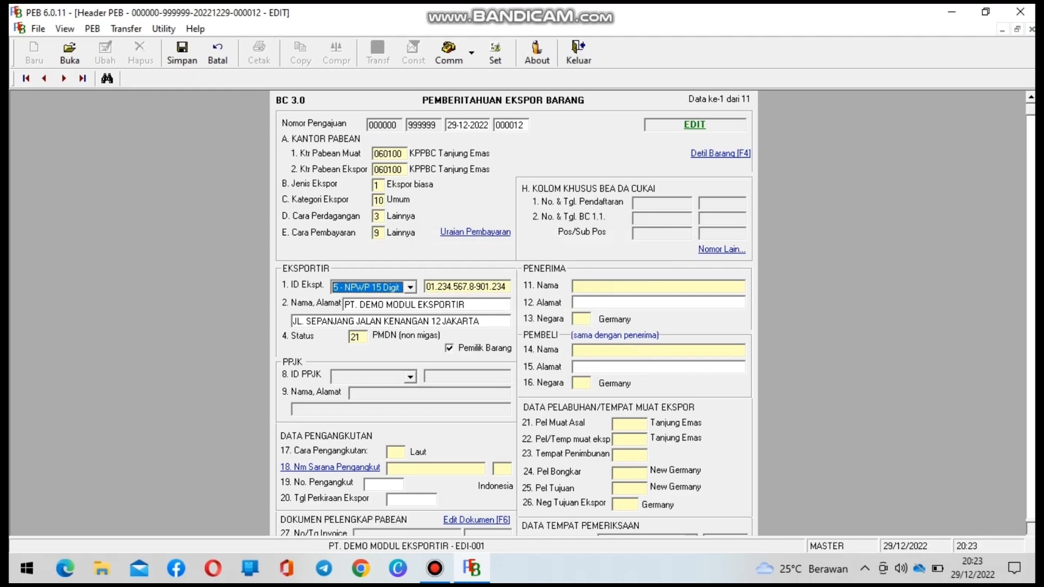
left_click(466, 304)
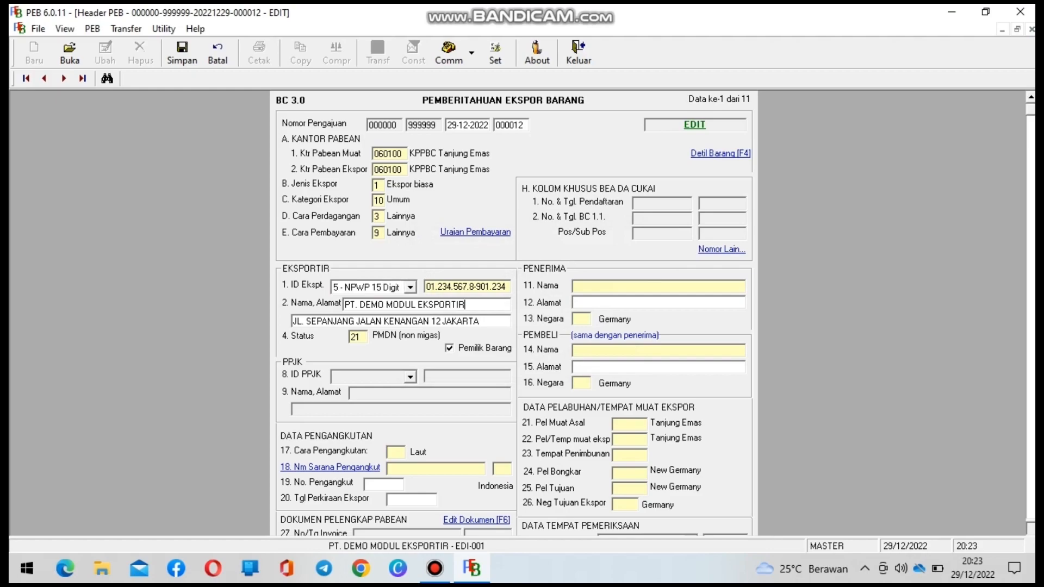
key("BackSpace")
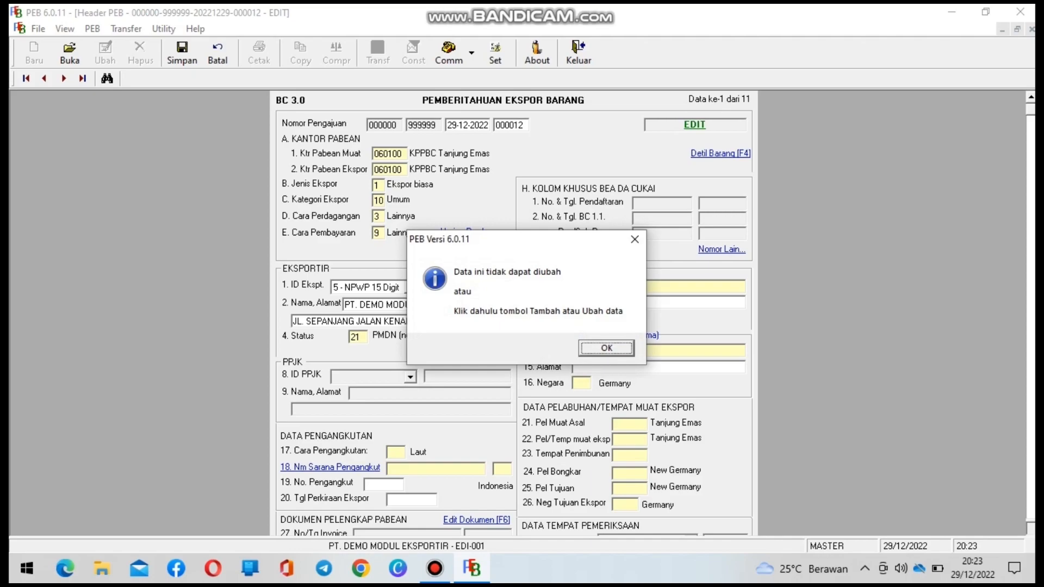
key("Return")
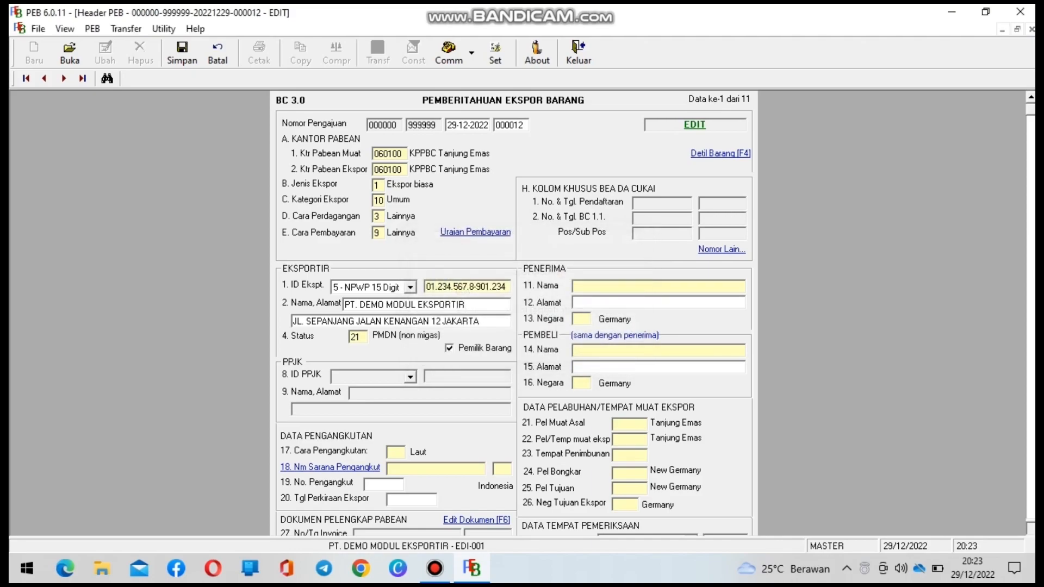
Set transport mode to 1 Laut and begin adding a new carrier entry
left_click(395, 452)
key("F1")
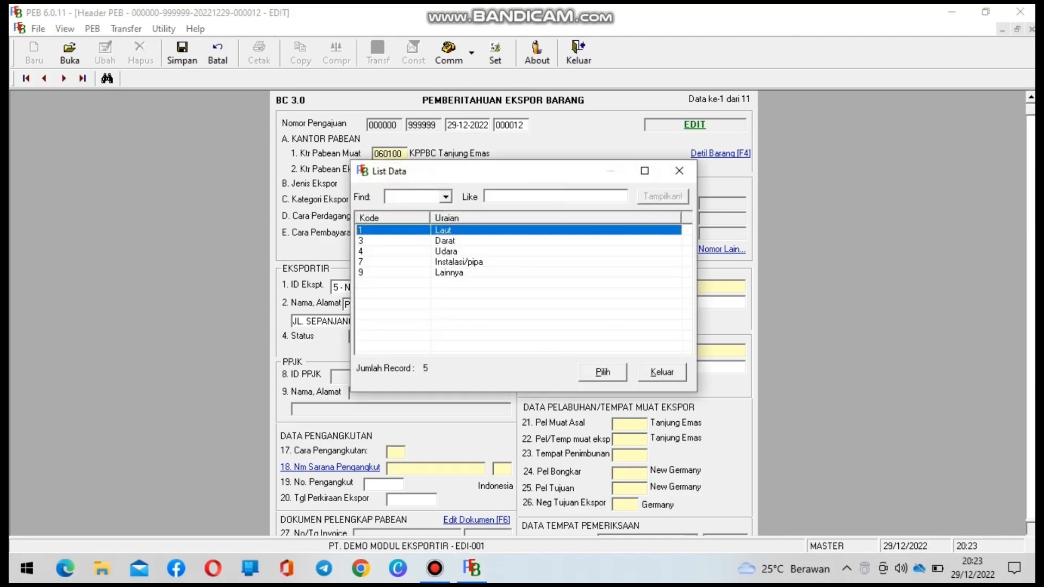
key("Return")
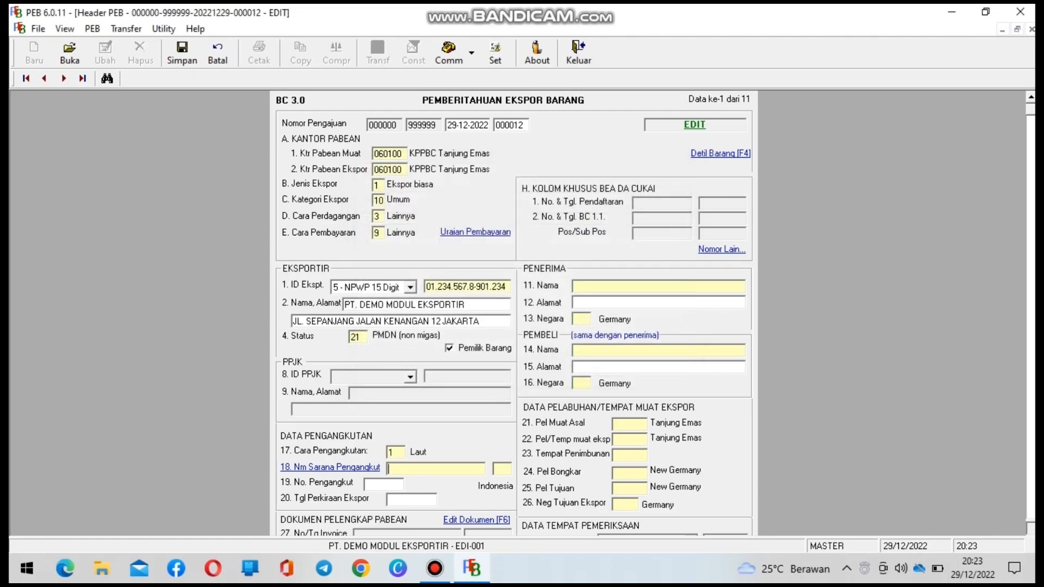
key("F1")
key("Return")
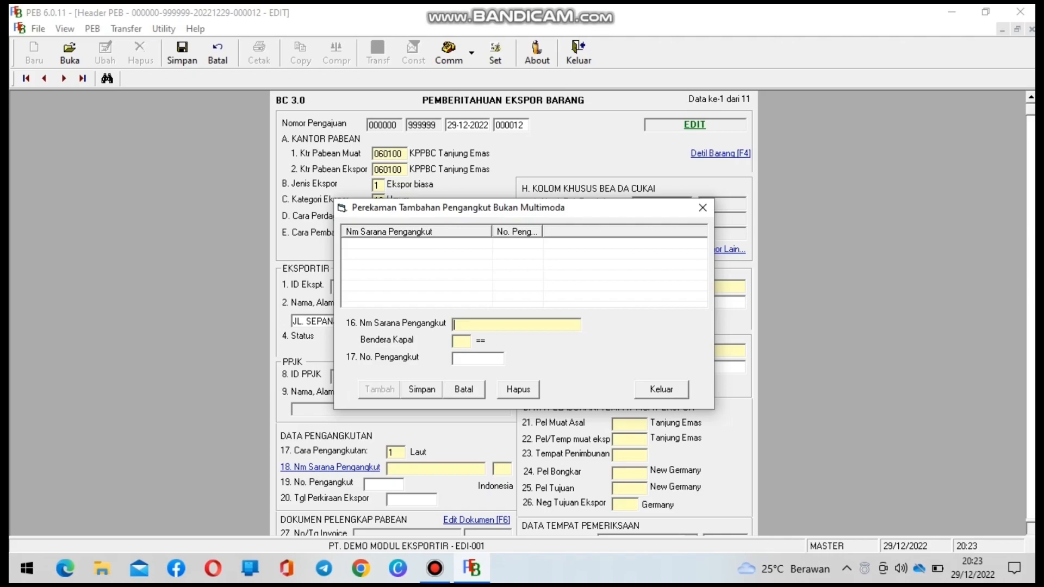
Save vessel HIJAU SAMUDRA with flag SG and number 28 as a new carrier
type("HIJAU S")
type("AMUDRA")
type("SG")
key("Tab")
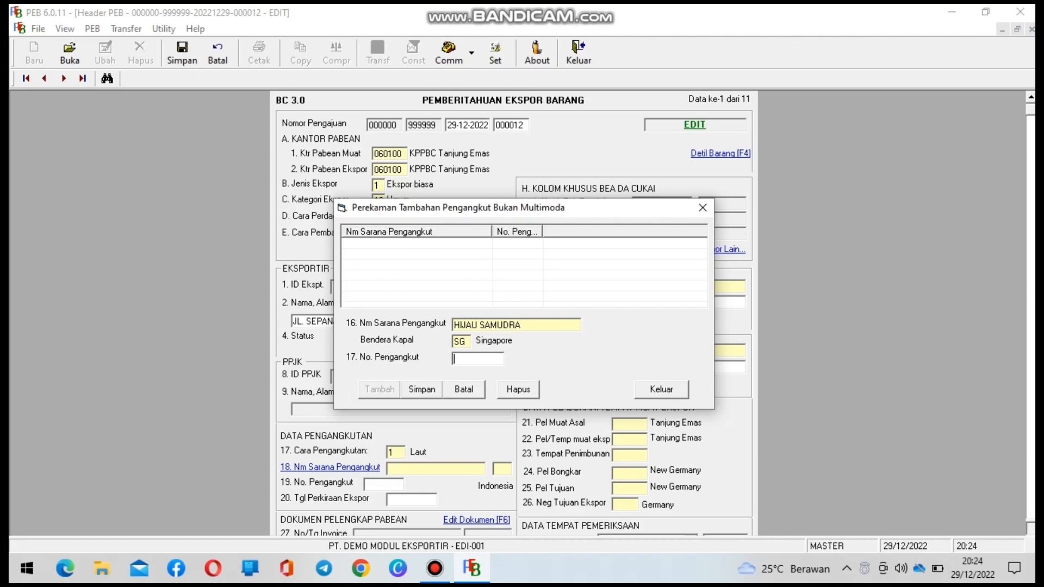
type("28")
key("Return")
key("Return")
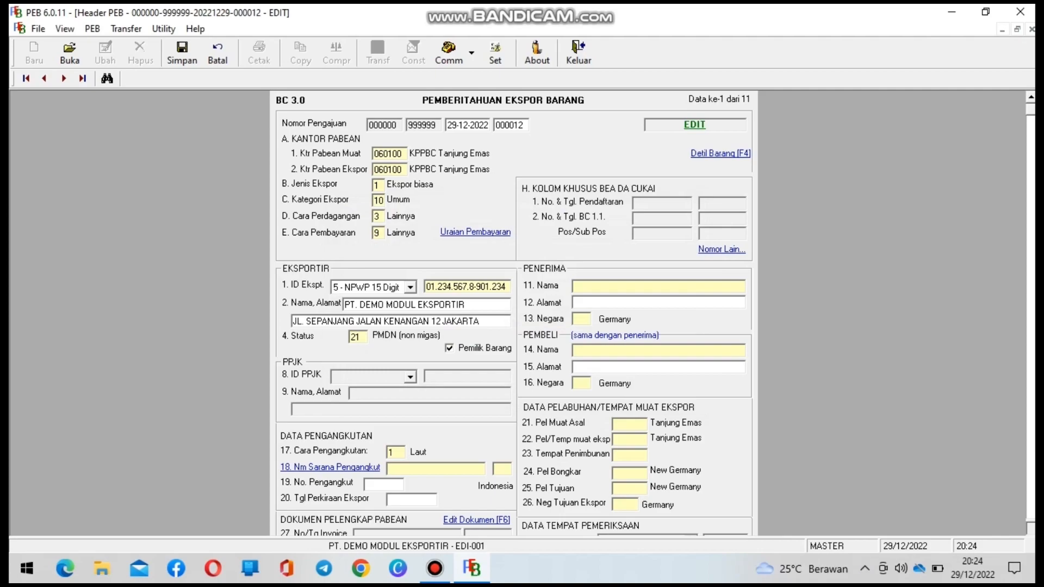
Search the field 18 vessel lookup by flag for SG, then SINGAPURA, without results
double_click(416, 468)
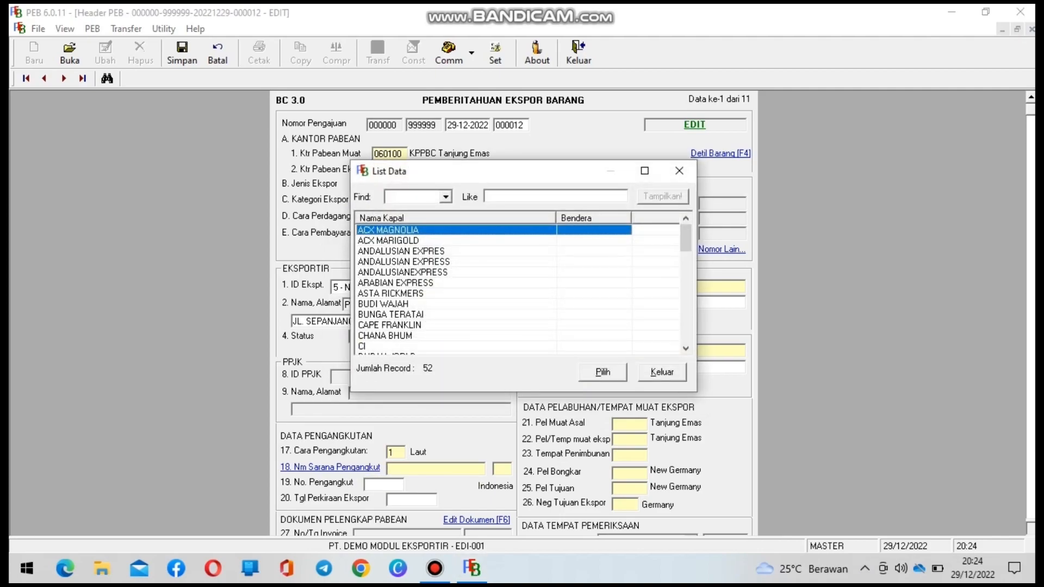
left_click(445, 197)
left_click(409, 220)
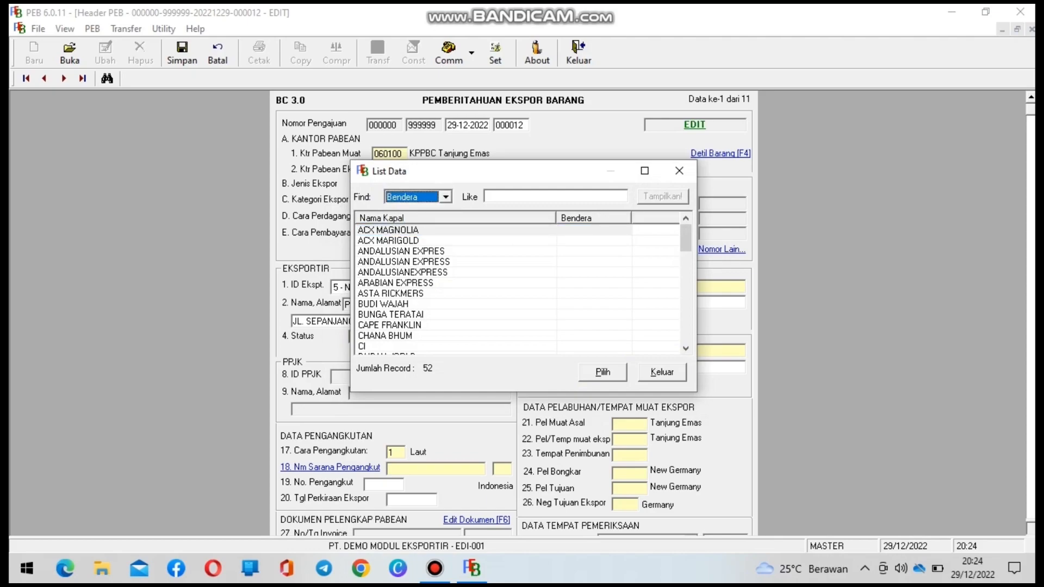
left_click(554, 196)
type("SG")
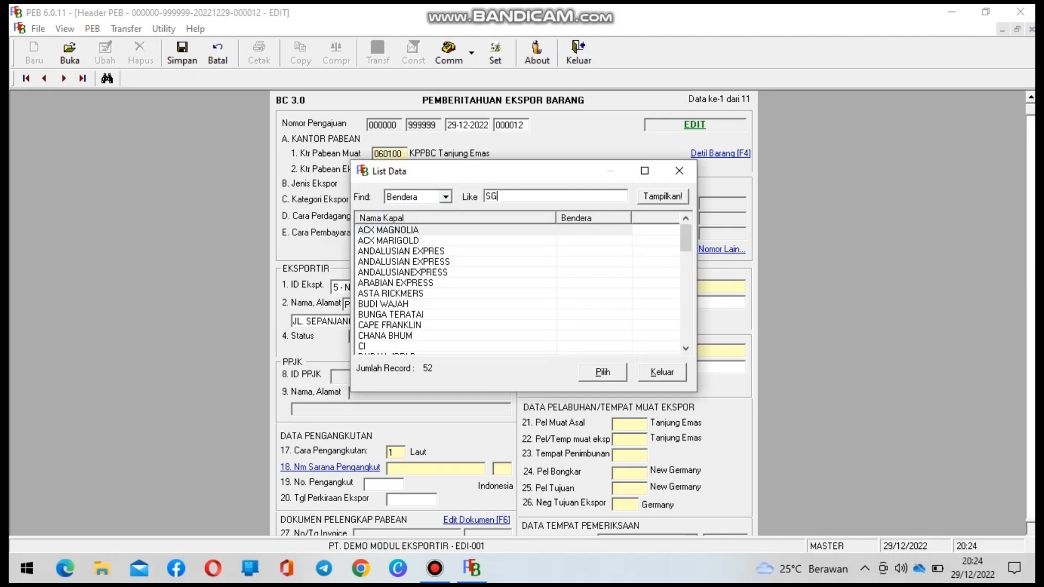
key("Return")
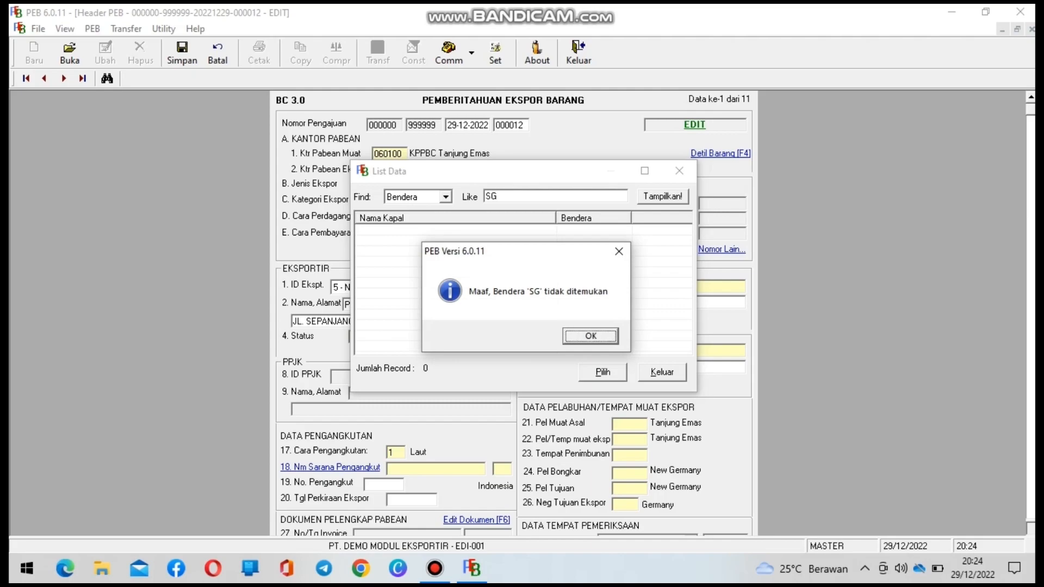
key("Return")
key("BackSpace")
type("I")
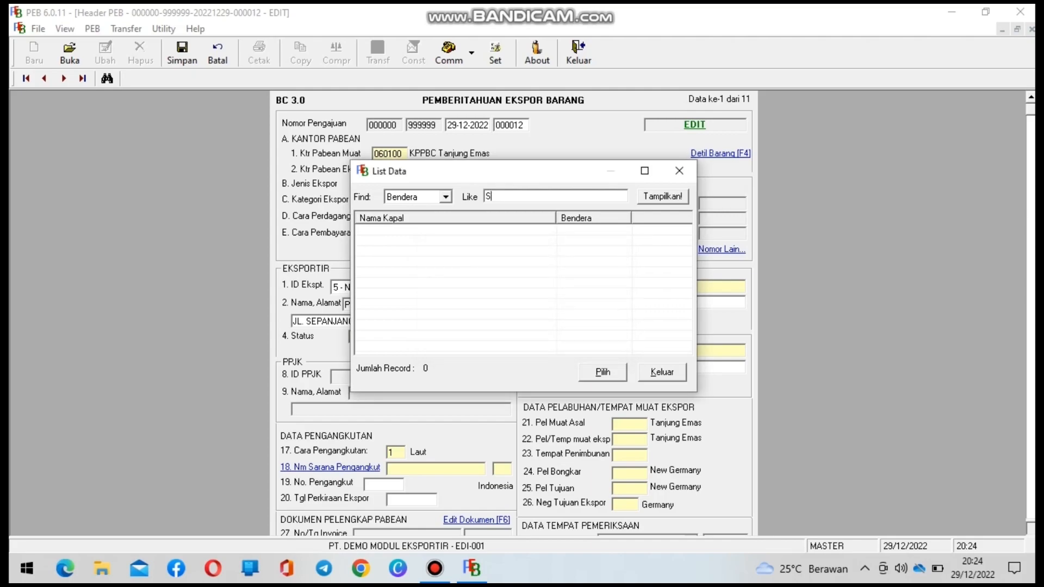
type("NGAPURA")
key("Return")
left_click(608, 336)
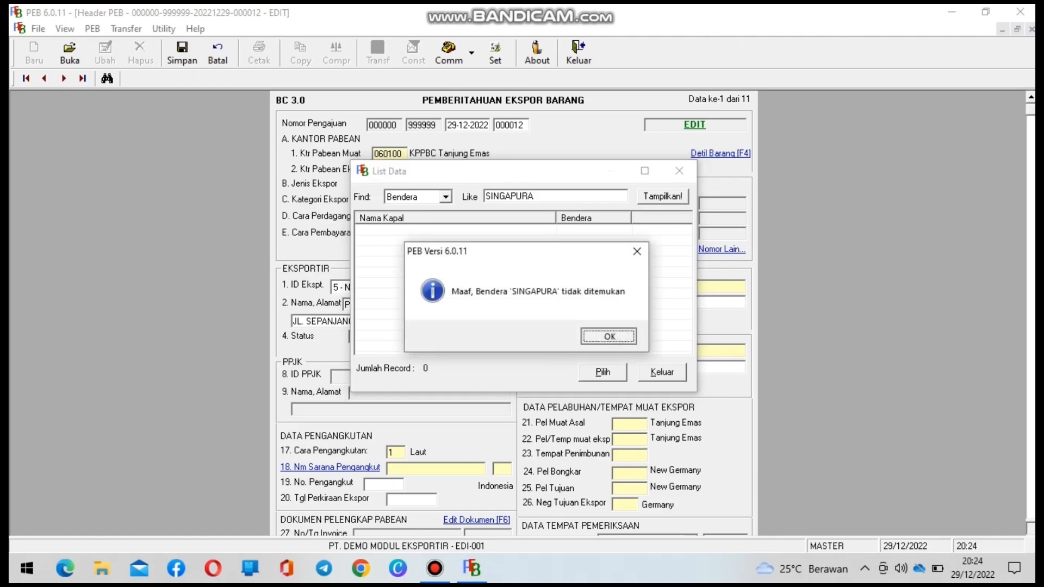
Search vessels by name for HIJAU and choose HIJAU SAMUDRA for field 18
left_click(445, 196)
left_click(417, 211)
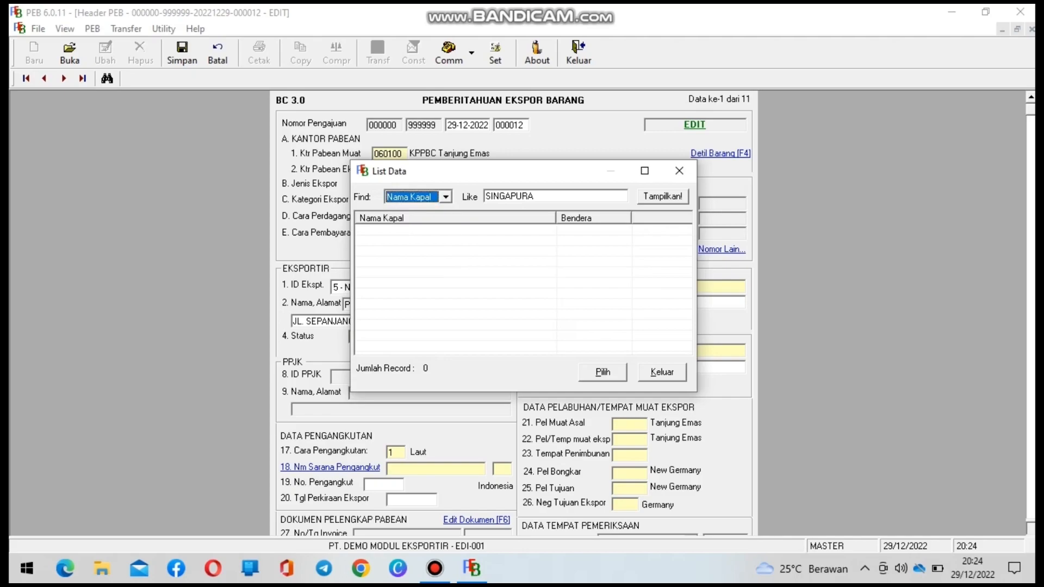
key("Tab")
key("BackSpace")
key("BackSpace")
key("BackSpace")
key("BackSpace")
key("BackSpace")
key("BackSpace")
key("BackSpace")
key("BackSpace")
key("BackSpace")
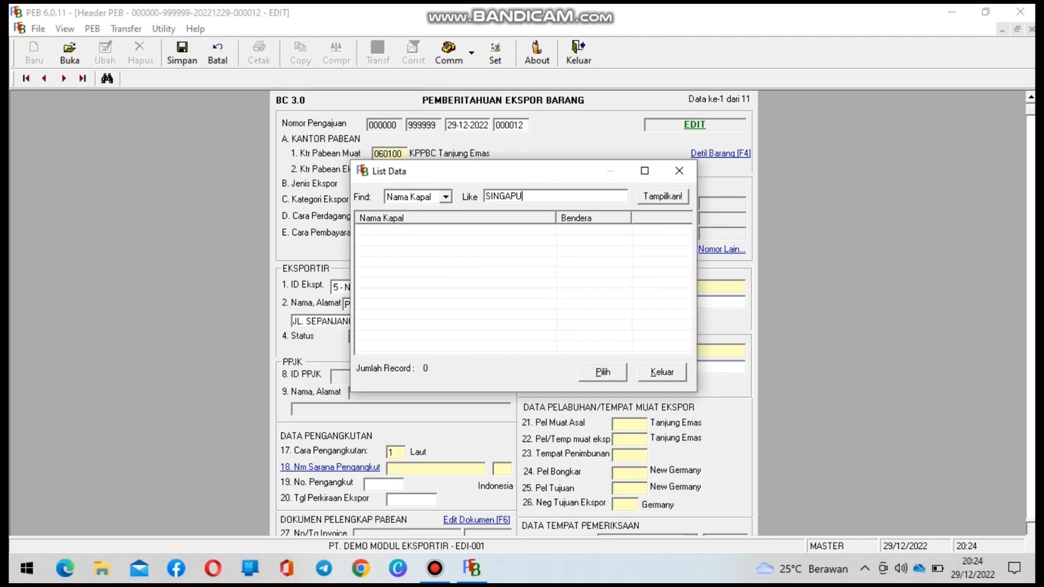
type("HIJAU")
key("Return")
key("Tab")
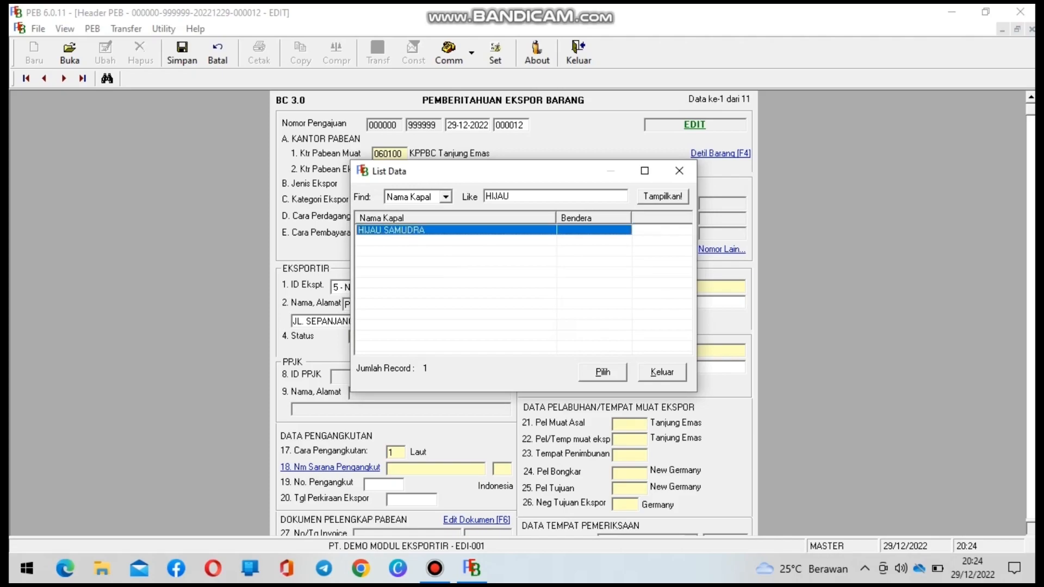
key("Tab")
key("Return")
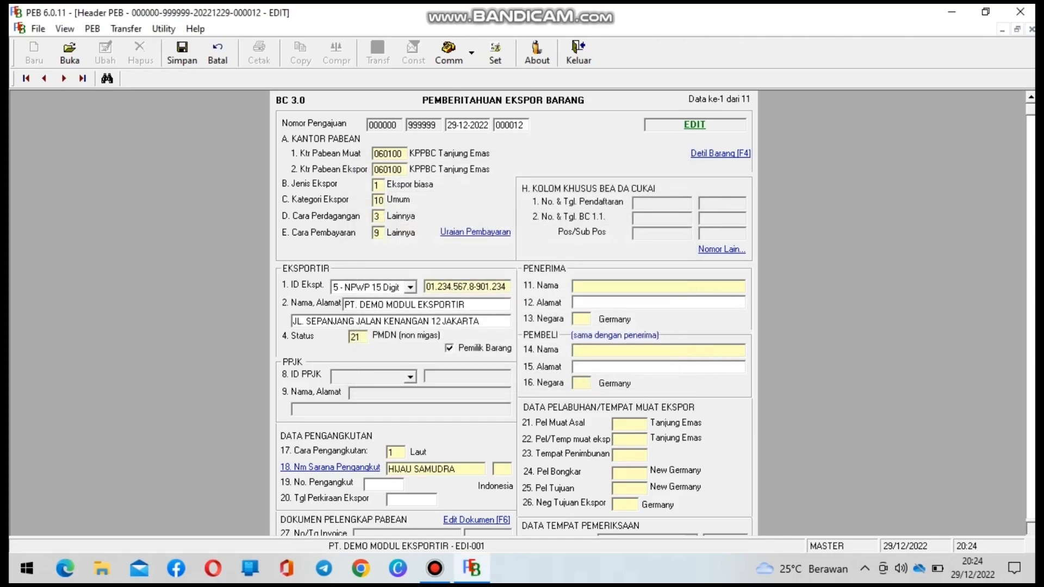
Enter flag SG, voyage number 28 and estimated export date 08-01-2023
type("SG")
key("Tab")
type("28")
key("Tab")
type("80120")
key("BackSpace")
key("BackSpace")
key("BackSpace")
key("BackSpace")
key("BackSpace")
type("08022")
key("BackSpace")
key("BackSpace")
type("12023")
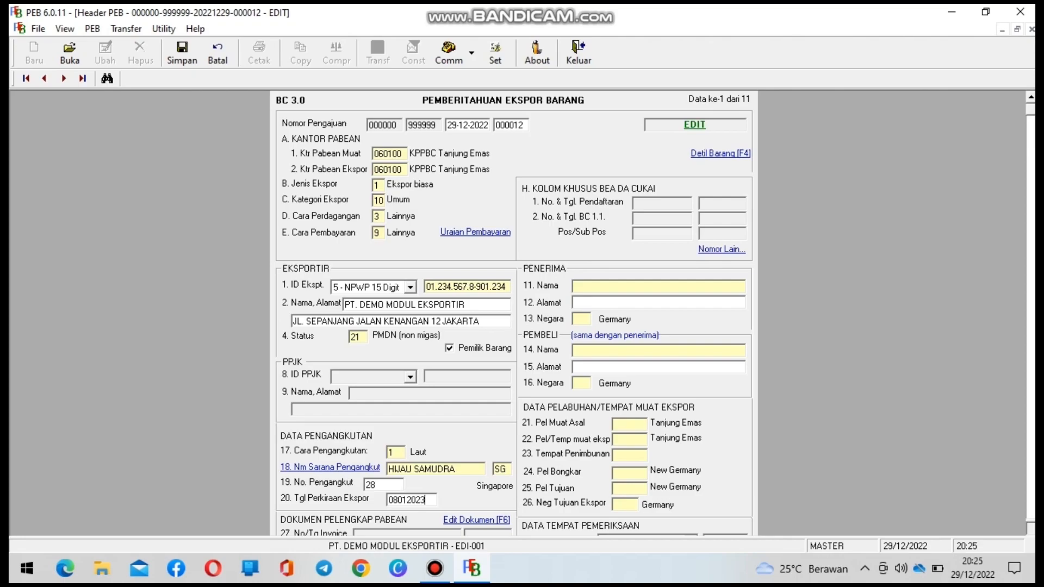
key("Tab")
Enter consignee name KODHHIPARU INVESMENT with address MALE MALDIVES
left_click(658, 287)
key("F1")
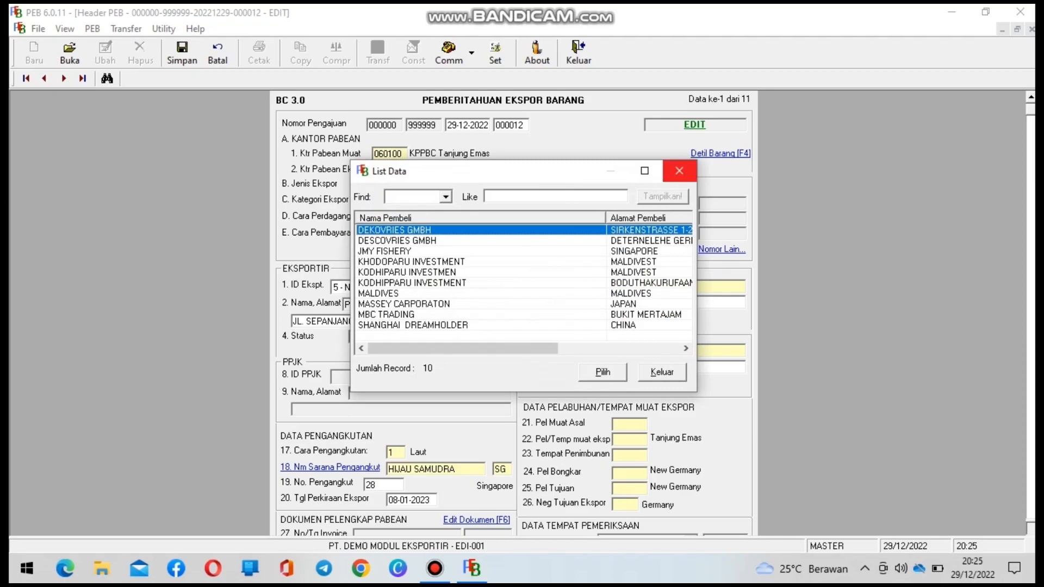
left_click(678, 171)
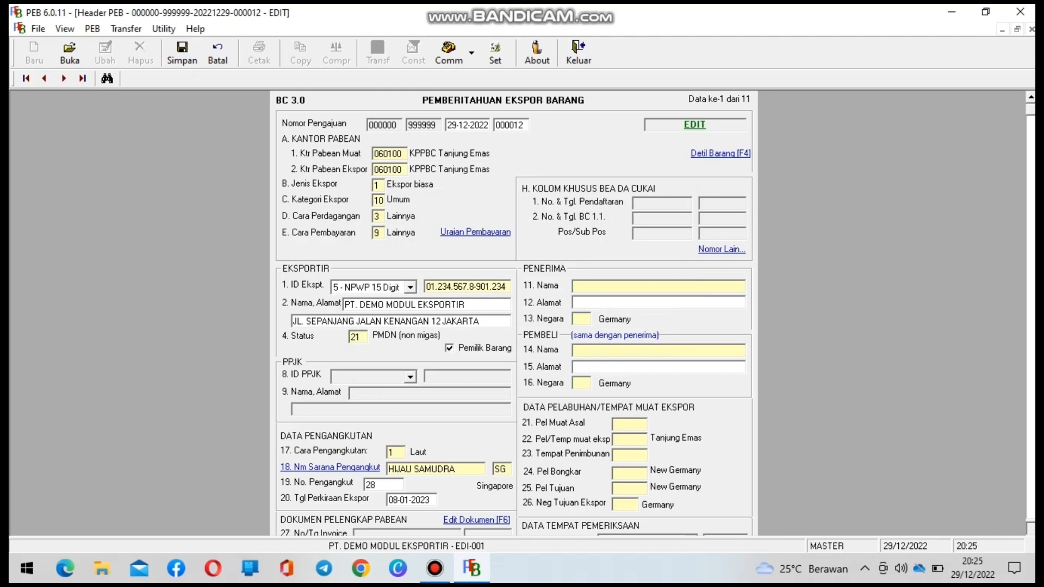
type("KODHHIPARU INVESMENT")
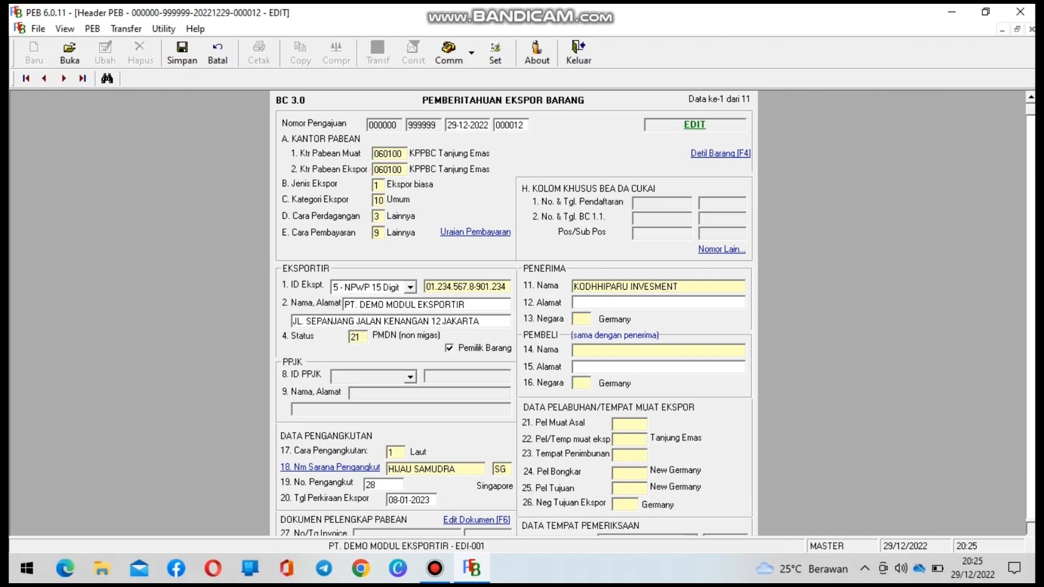
type("MALE MALDIVES")
key("Tab")
Set consignee country to MV Maldives and make the buyer the same as the consignee
key("F1")
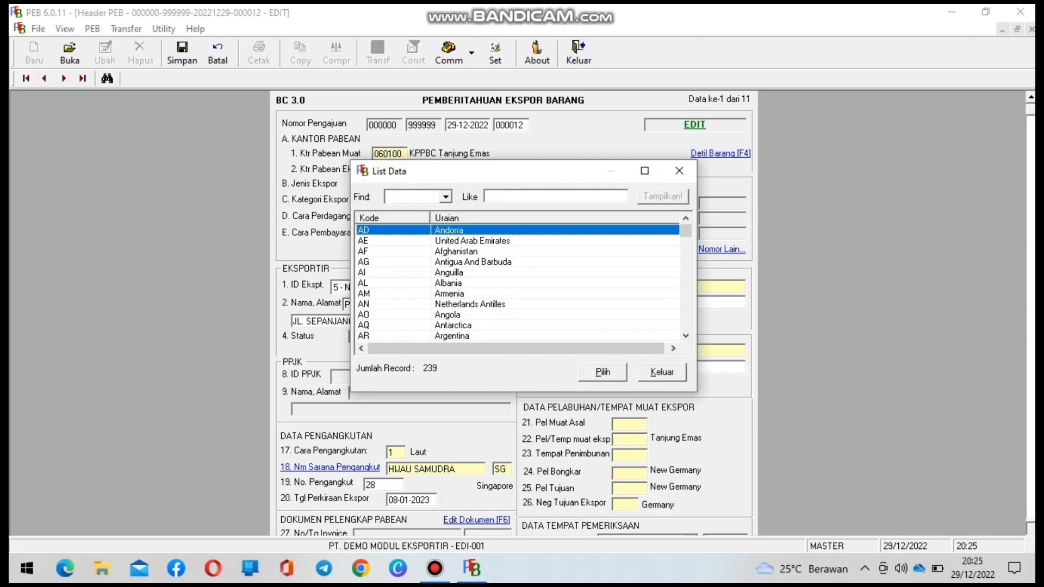
left_click(446, 196)
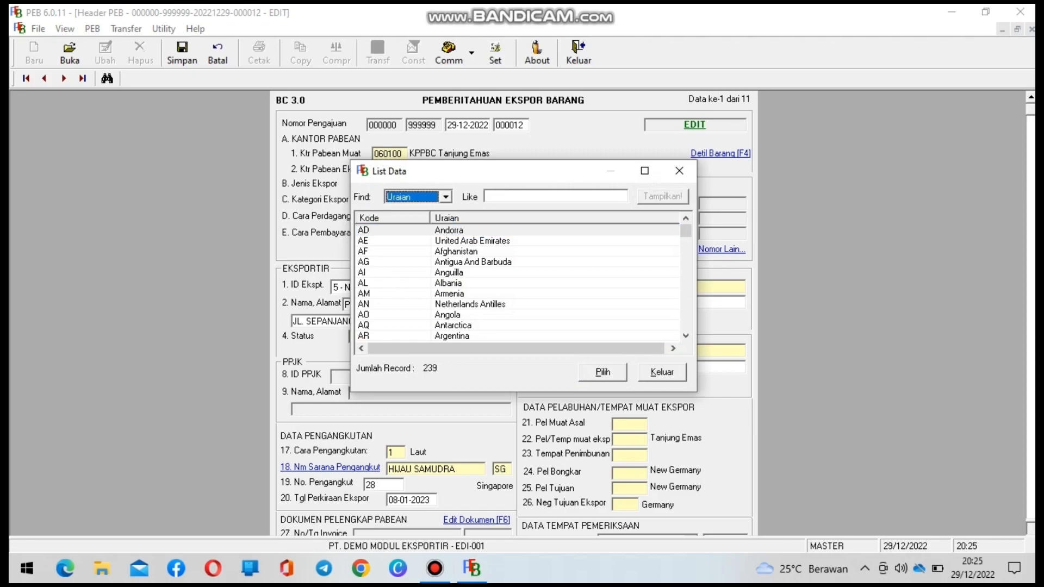
key("Tab")
type("MALDIVES")
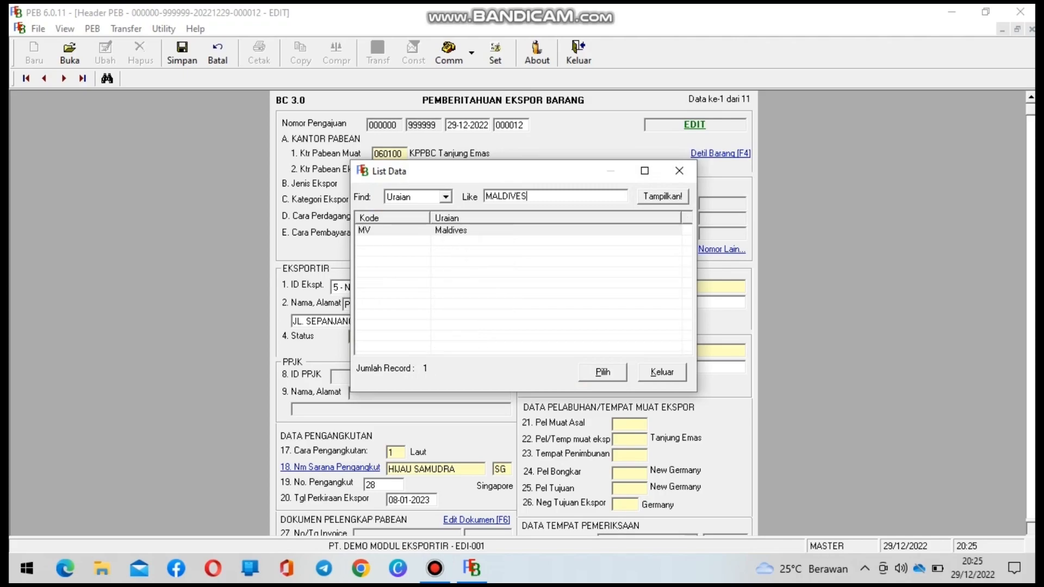
left_click(450, 230)
key("Return")
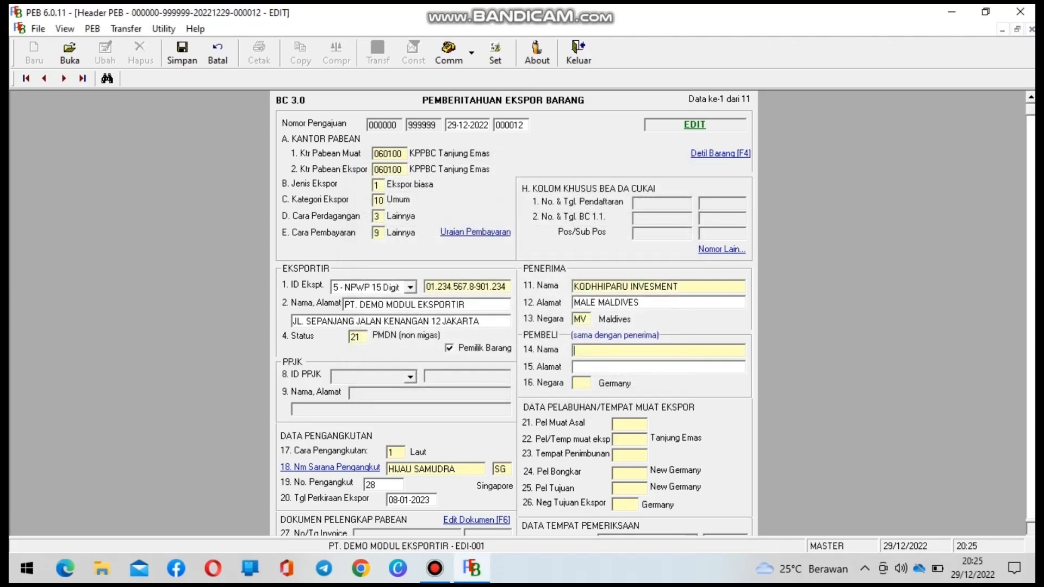
left_click(614, 335)
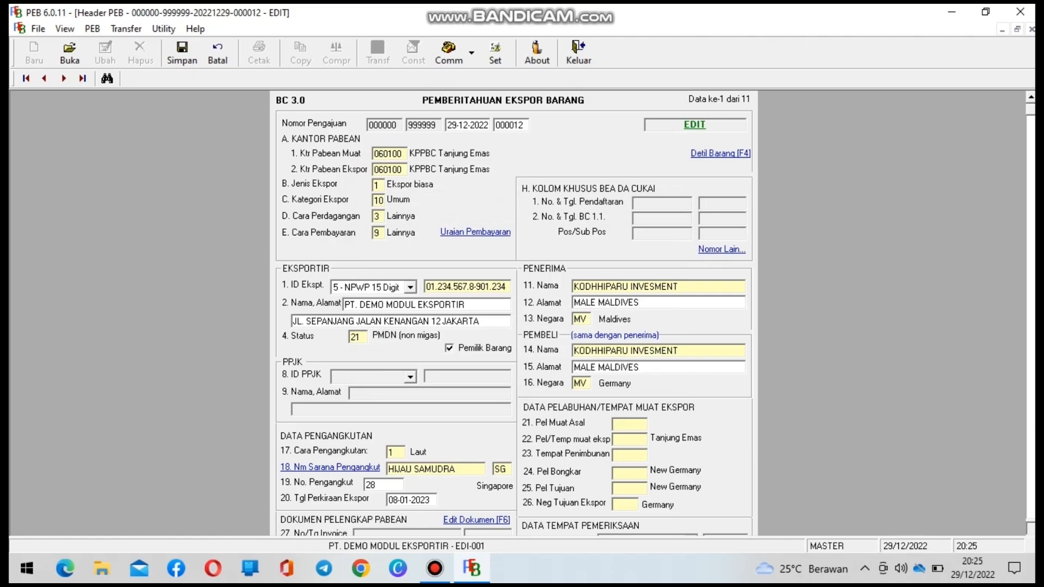
Set loading ports in fields 21 and 22 to IDTES Tanjung Emas
key("F1")
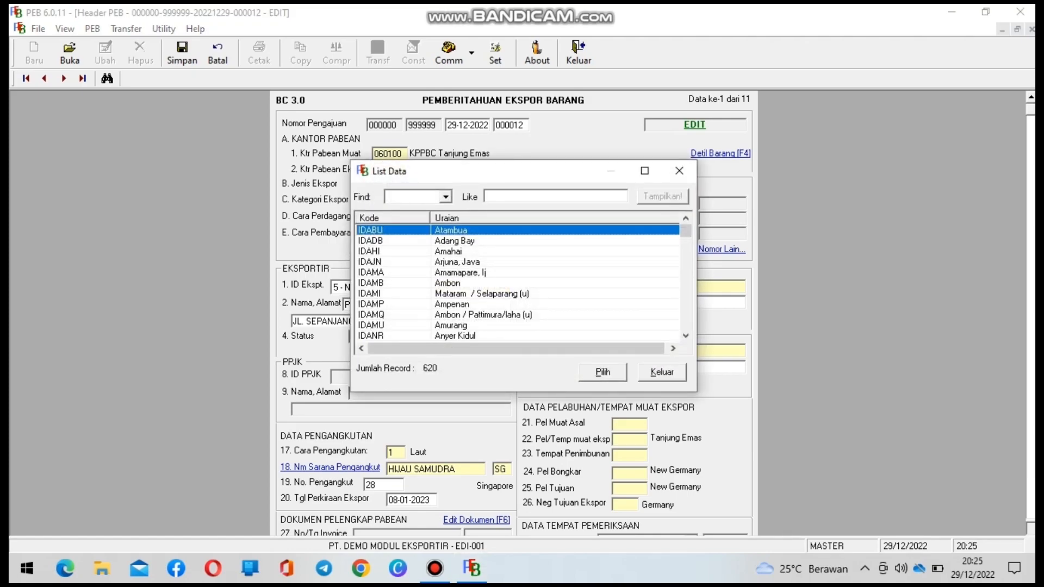
left_click(445, 196)
left_click(413, 220)
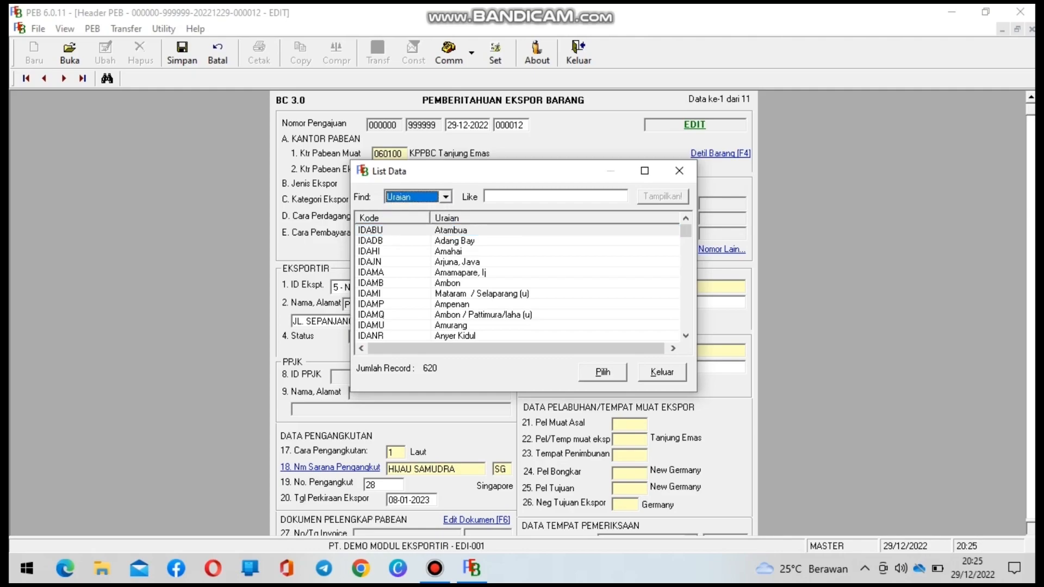
left_click(522, 196)
type("TANJUNG EMAS")
key("Return")
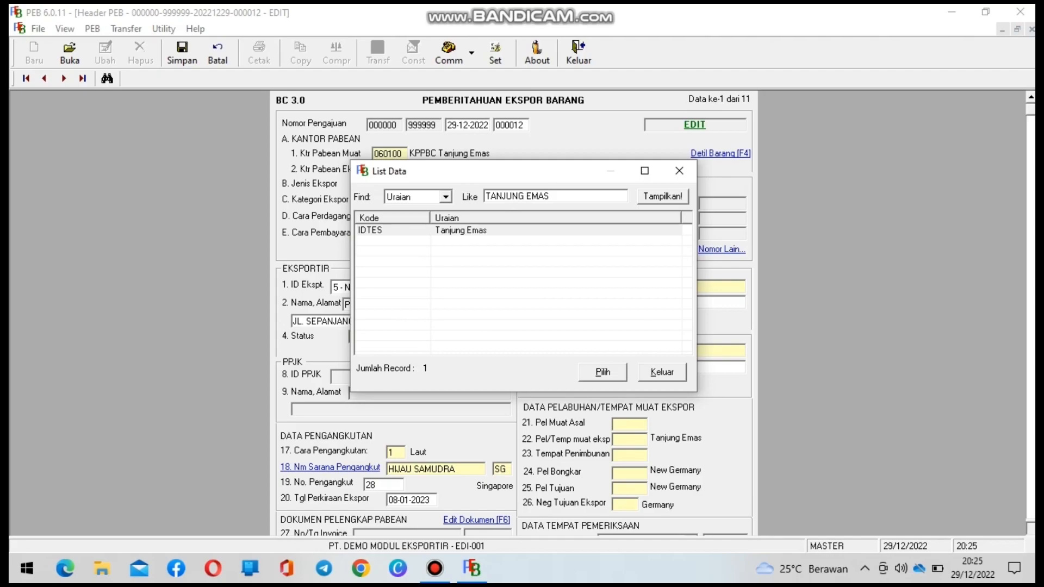
left_click(461, 230)
key("Return")
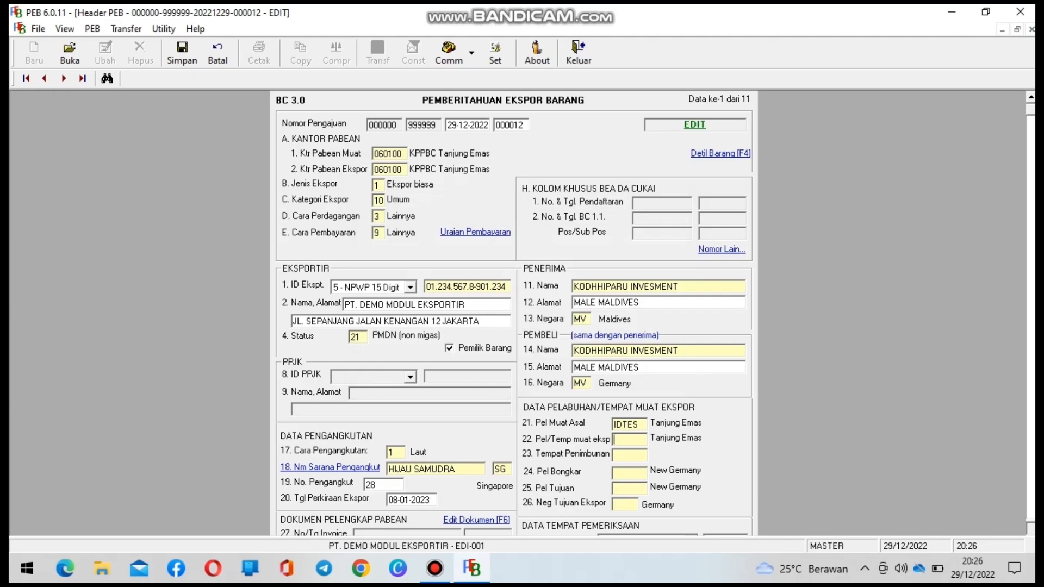
type("IDTES")
key("F1")
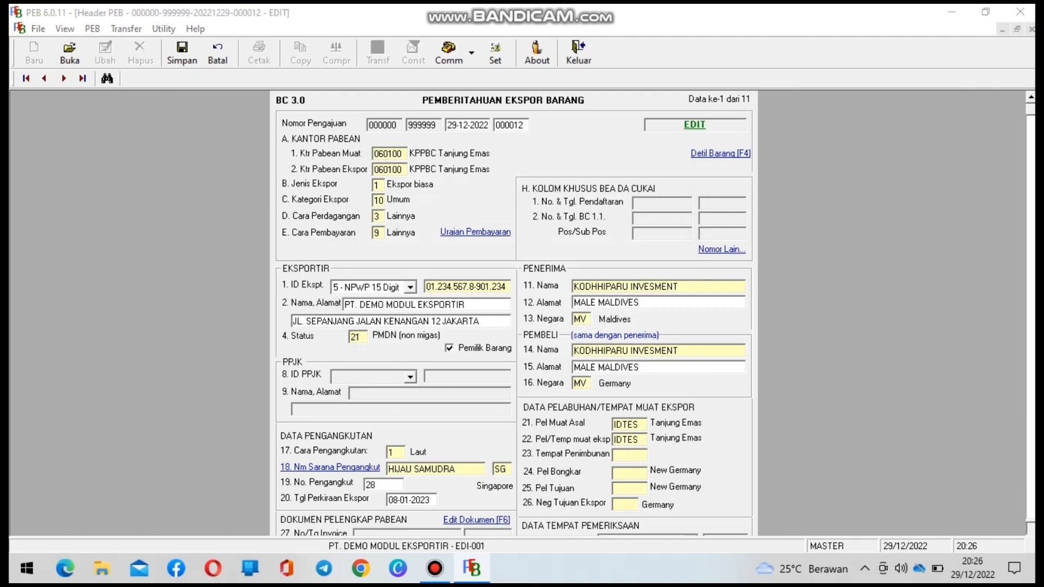
Search ports for MALE and set the port of unloading to MMMXE Male
key("Return")
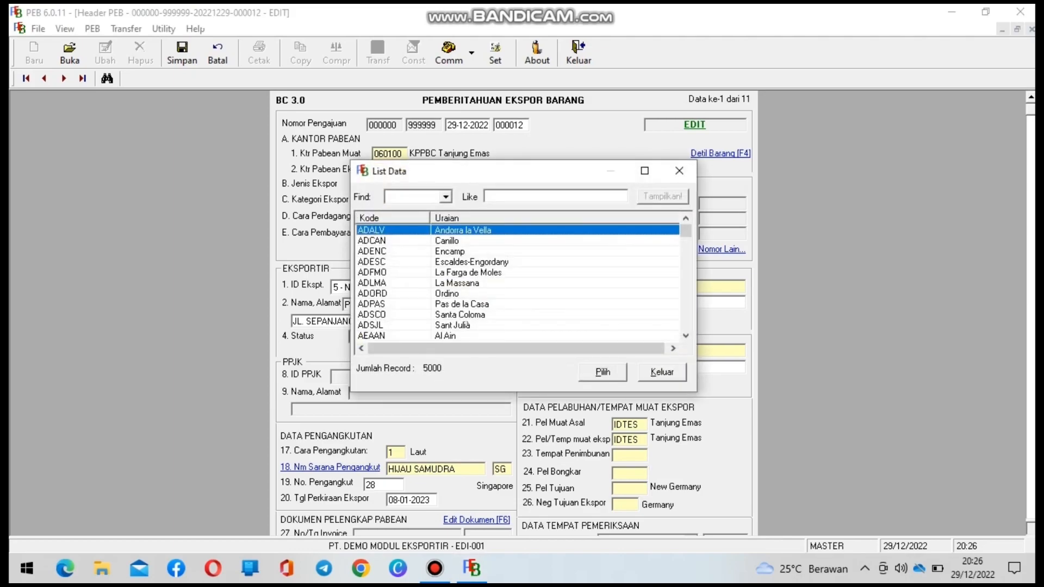
left_click(446, 196)
left_click(402, 220)
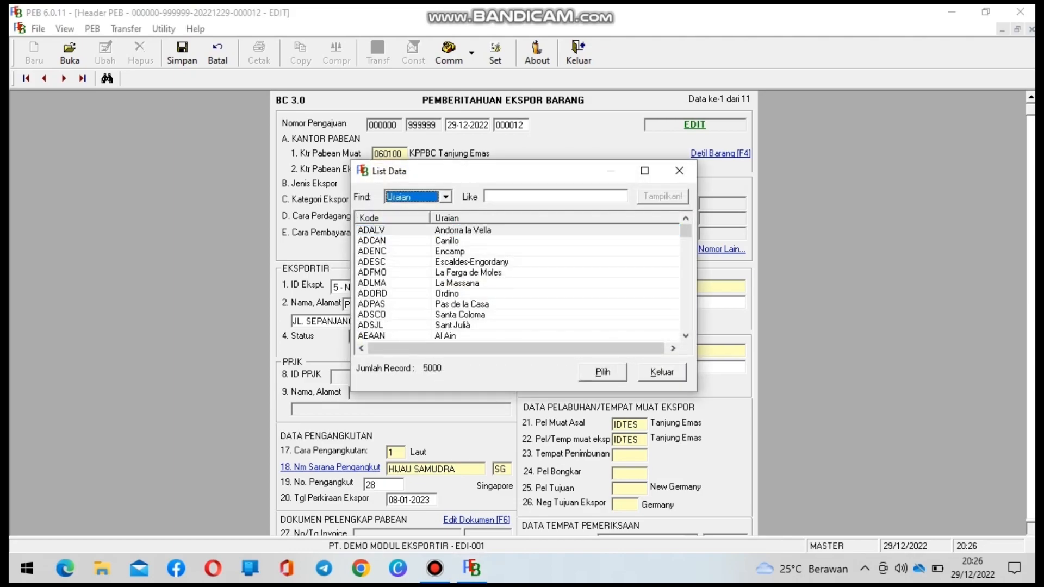
left_click(554, 196)
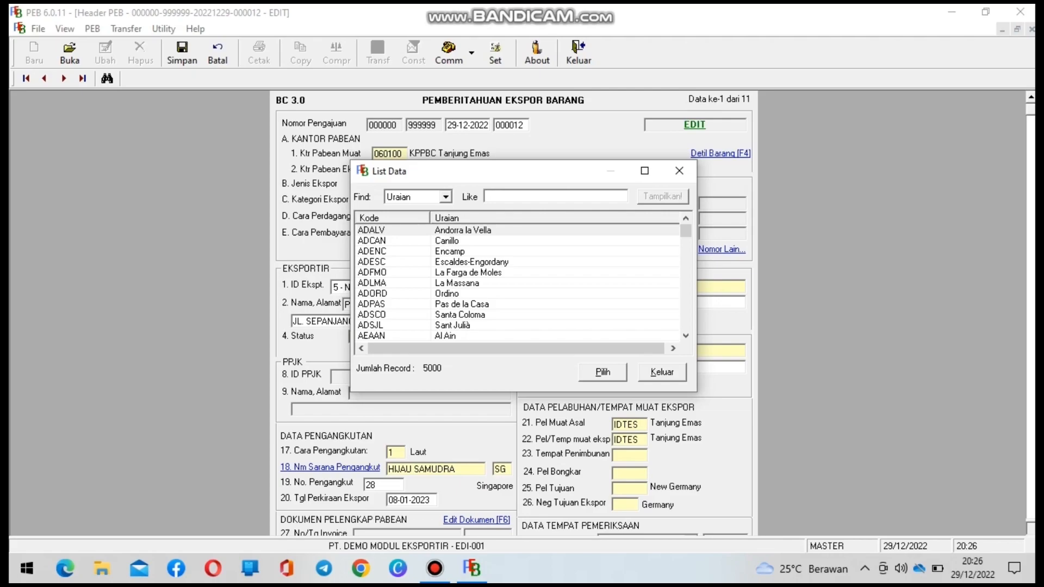
type("MALDIVES")
key("Return")
key("Return")
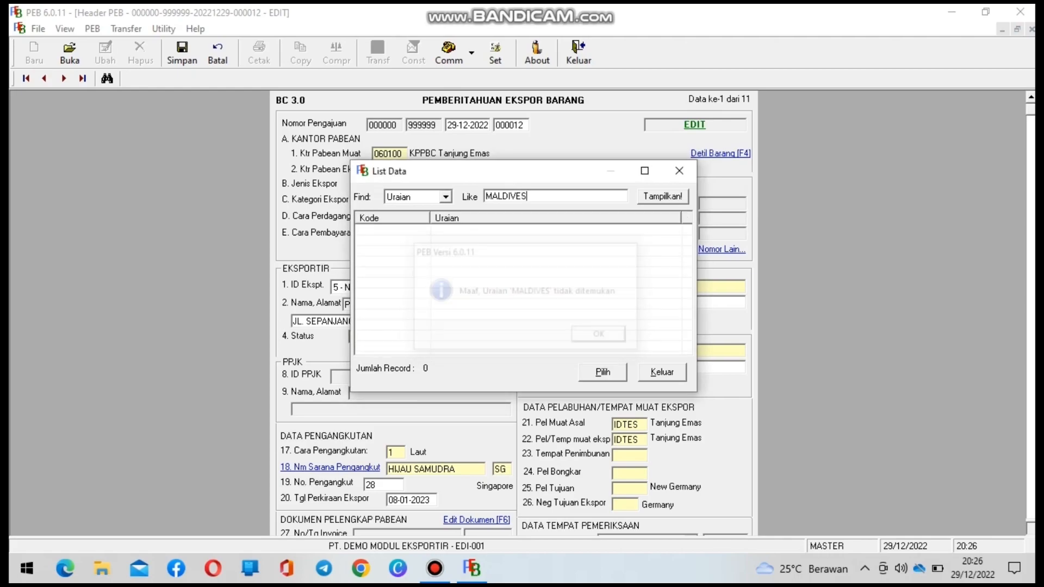
key("BackSpace")
key("BackSpace")
key("BackSpace")
key("BackSpace")
key("BackSpace")
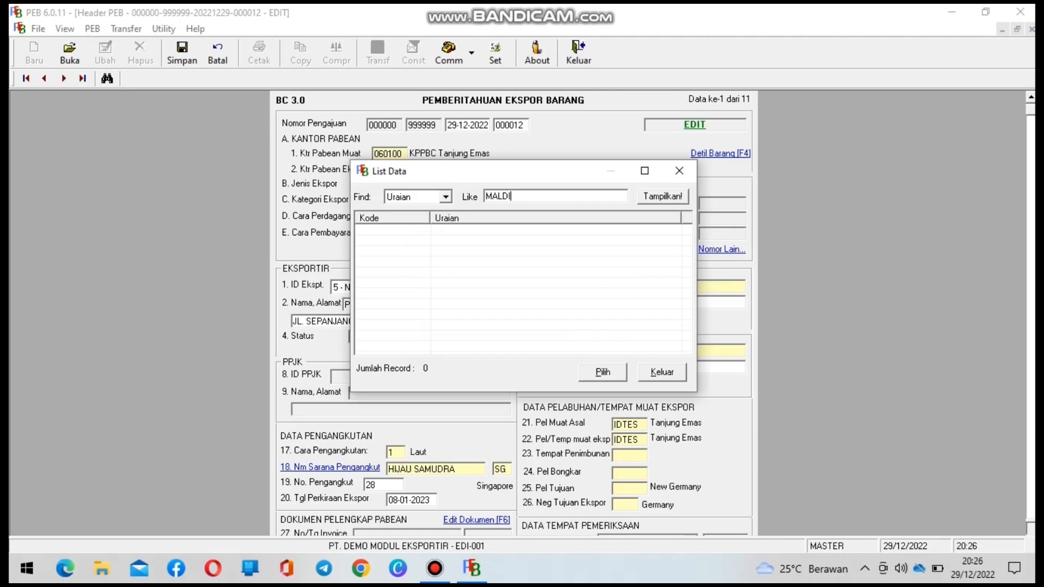
type("E")
key("Return")
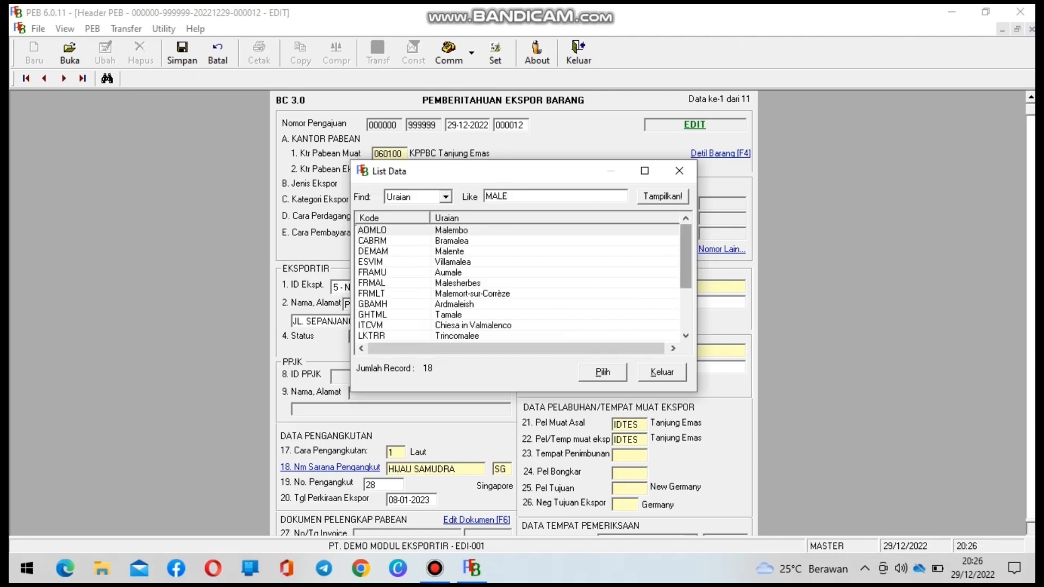
scroll(519, 283, "down", 1)
scroll(519, 283, "down", 3)
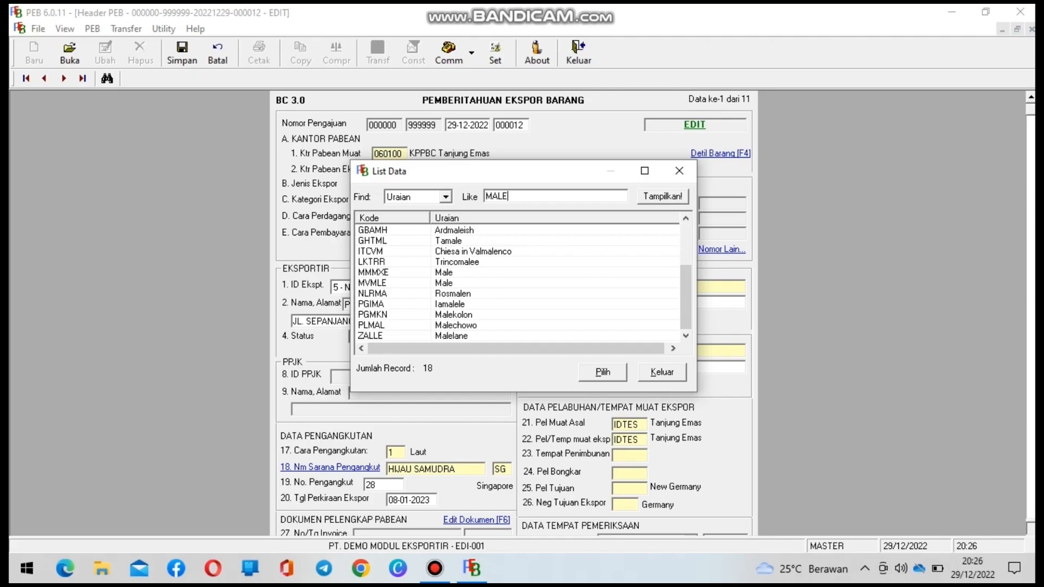
left_click(443, 273)
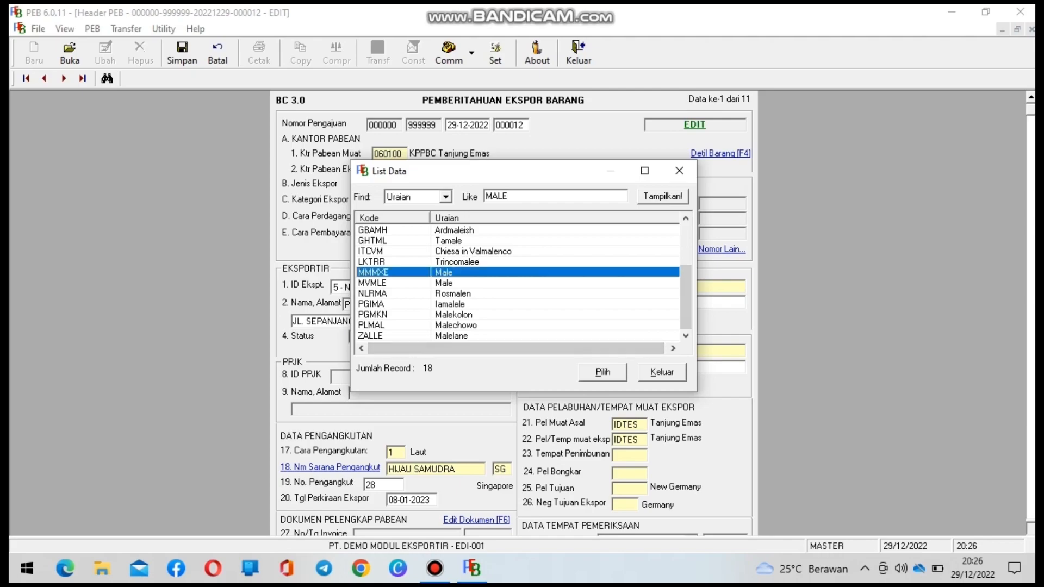
left_click(602, 372)
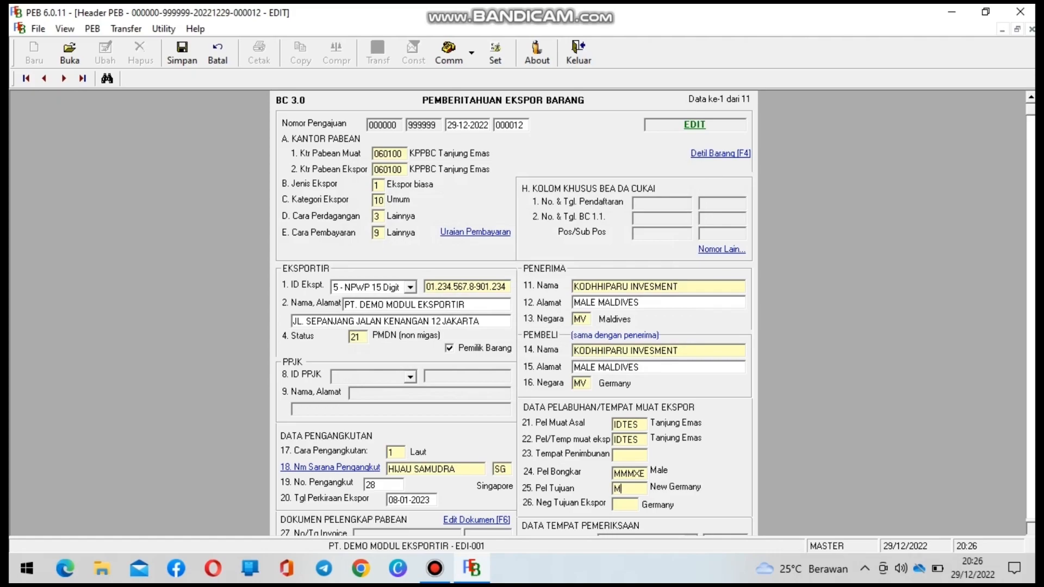
Enter MMMXE as the destination port and MV as the destination country
key("Tab")
left_click(629, 489)
type("MMMXE")
key("Tab")
type("MV")
key("Tab")
scroll(514, 313, "down", 5)
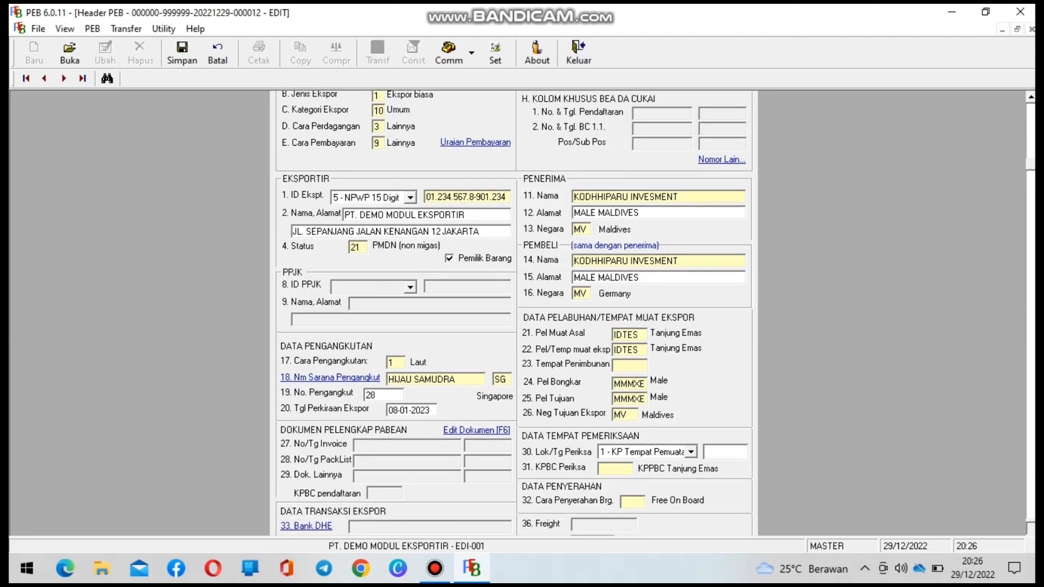
key("F6")
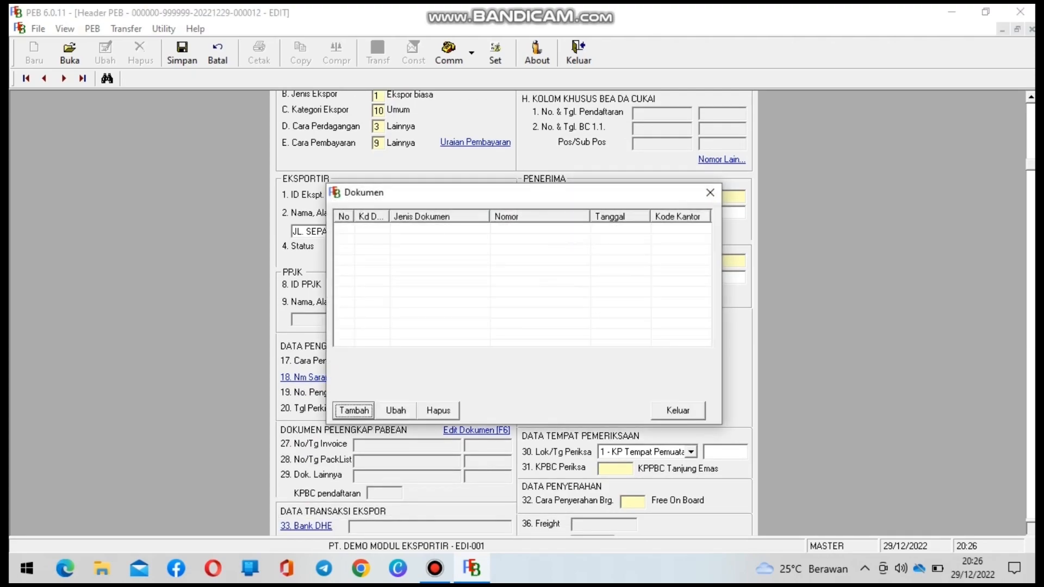
Add a supporting document of type 380 - Invoice numbered INV/201013
key("Return")
left_click(484, 368)
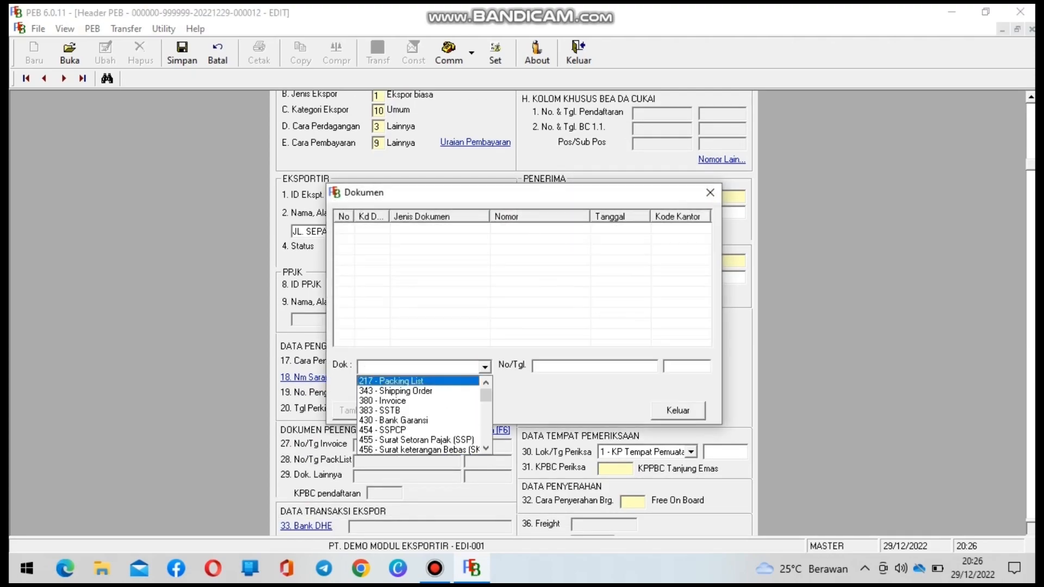
key("Down")
key("Down")
key("Return")
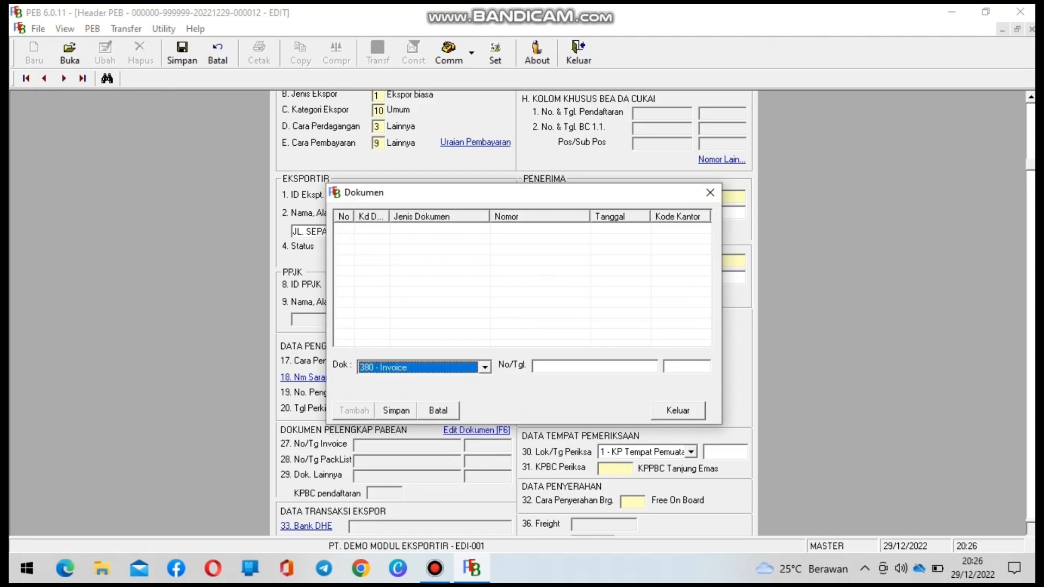
left_click(571, 367)
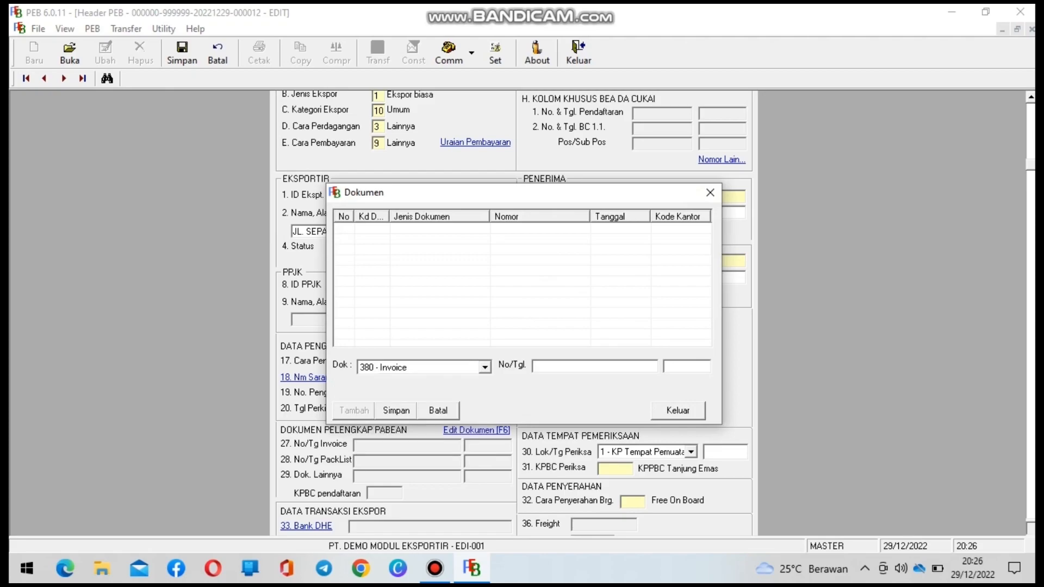
type("26")
key("BackSpace")
key("BackSpace")
type("INV/201013")
Date the invoice 26-12-2022, save it, and reuse its number for the packing list
left_click(665, 367)
type("26-12-0022")
key("Tab")
key("Return")
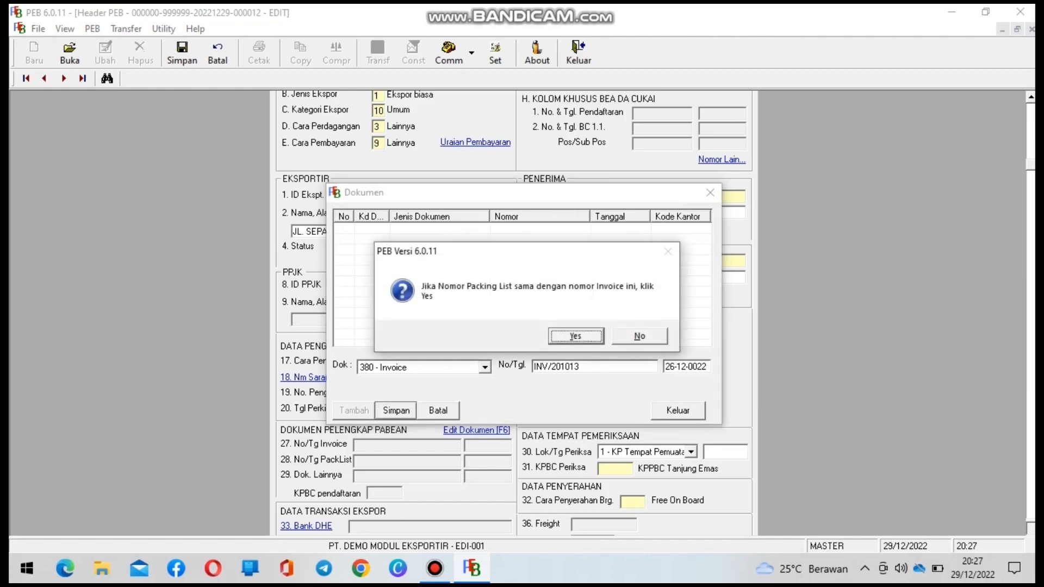
key("Return")
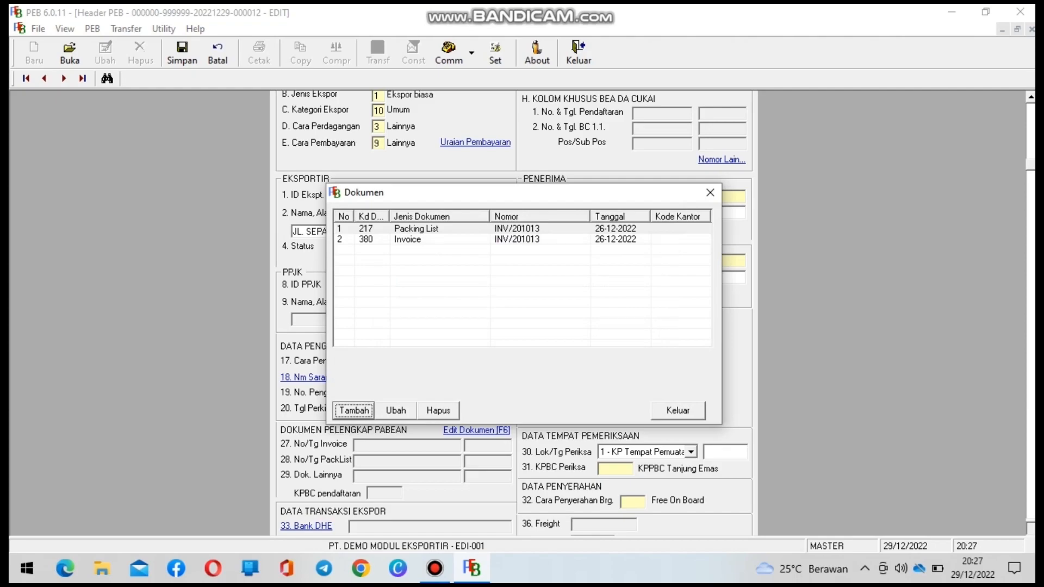
left_click(678, 410)
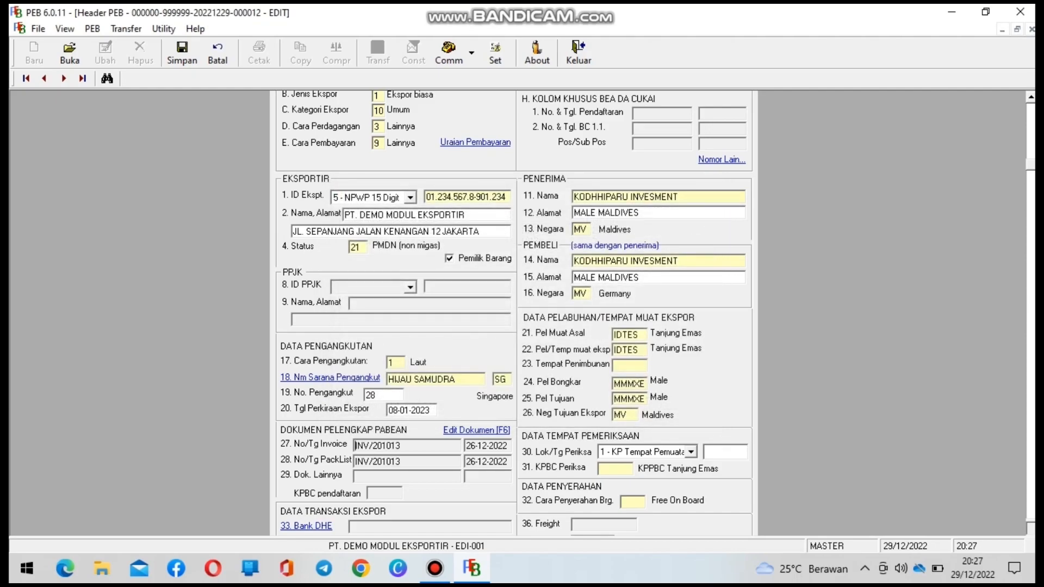
Set inspection location to 1 - KP Tempat Pemuatan with inspection date 07-01-2023
left_click(691, 452)
key("Return")
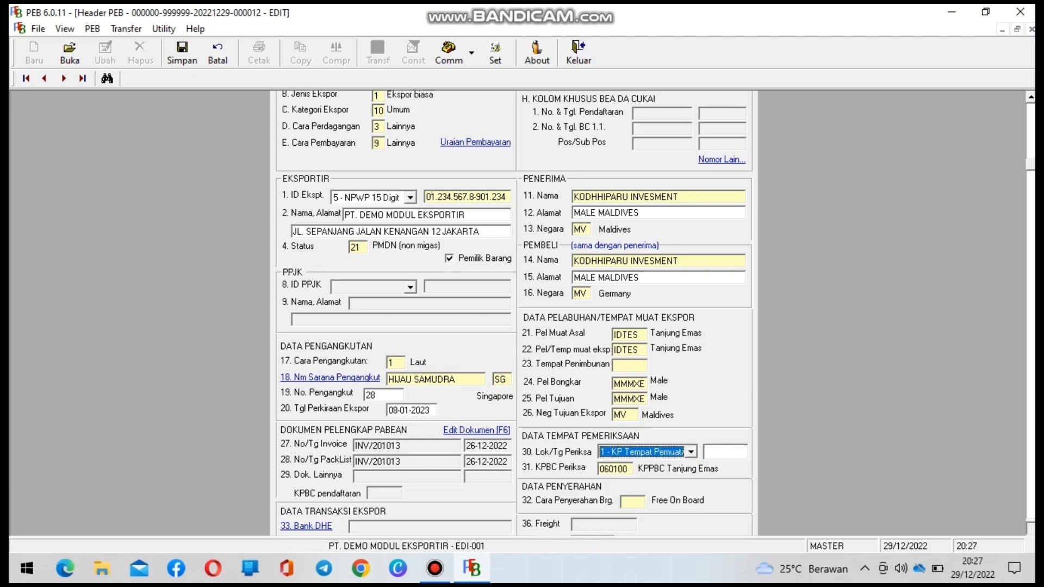
left_click(724, 452)
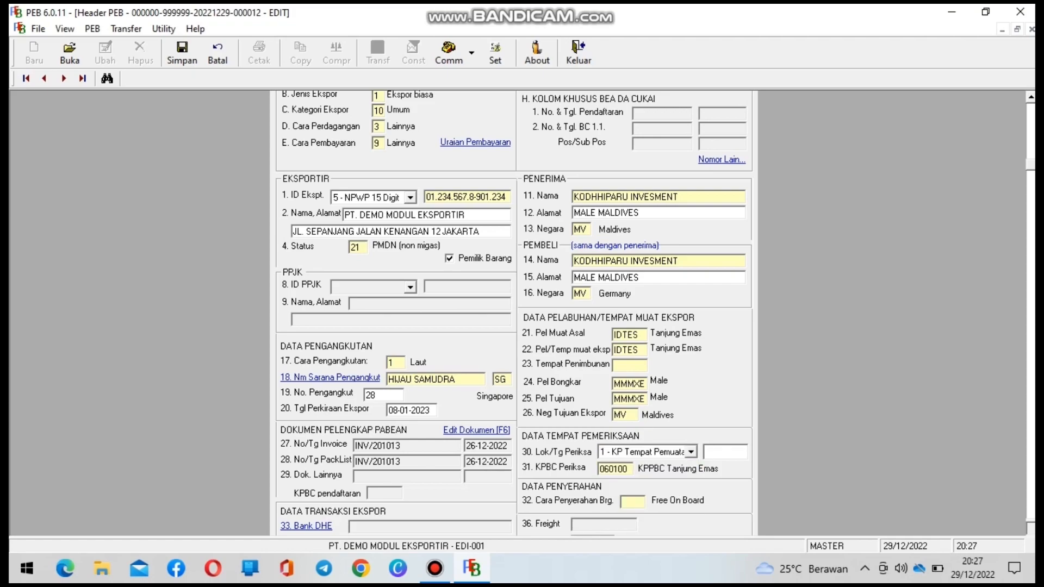
type("07-01-2023")
key("Tab")
Set the delivery term in field 32 to FOB Free On Board
key("Return")
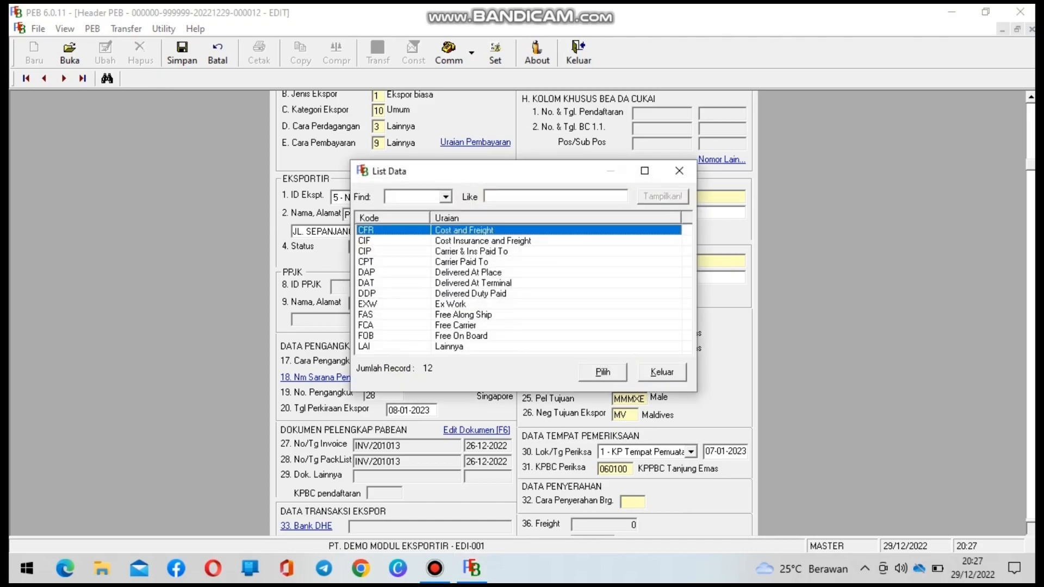
left_click(461, 335)
key("Return")
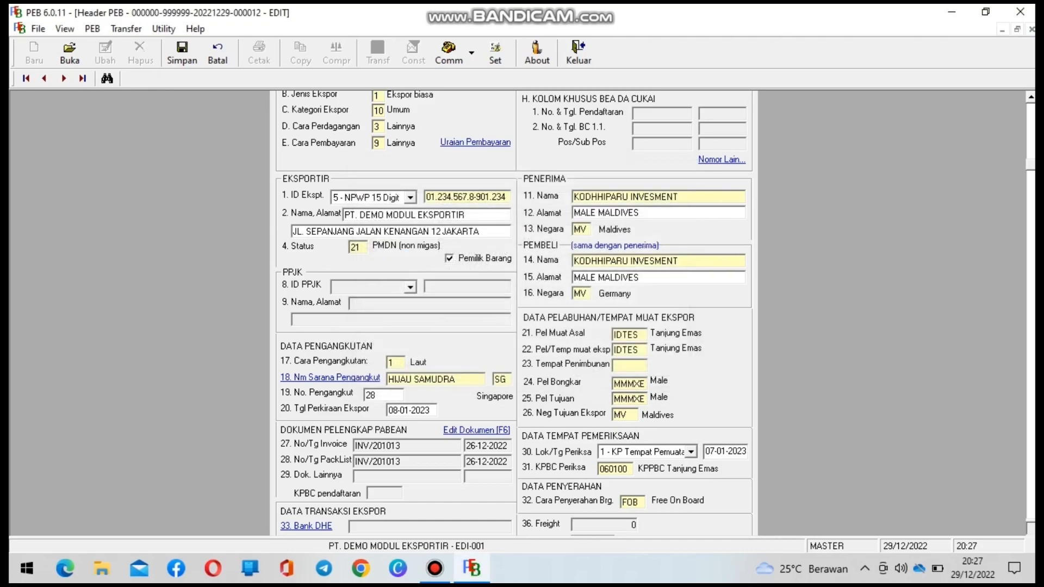
Record bank 002 BRI as a Bank DHE entry with transaction type 1 - Bank DHE
left_click(306, 526)
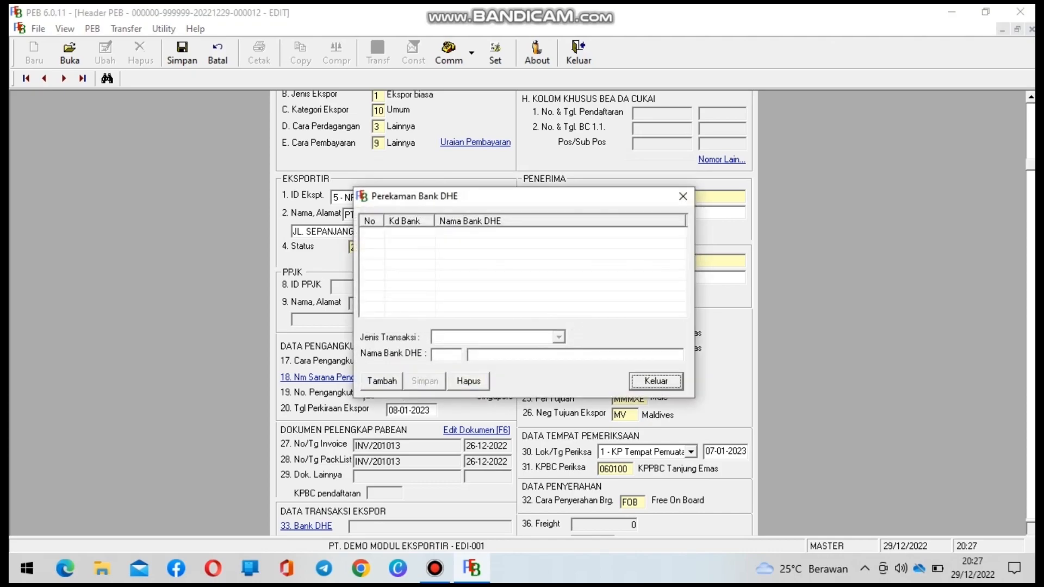
left_click(381, 381)
left_click(558, 337)
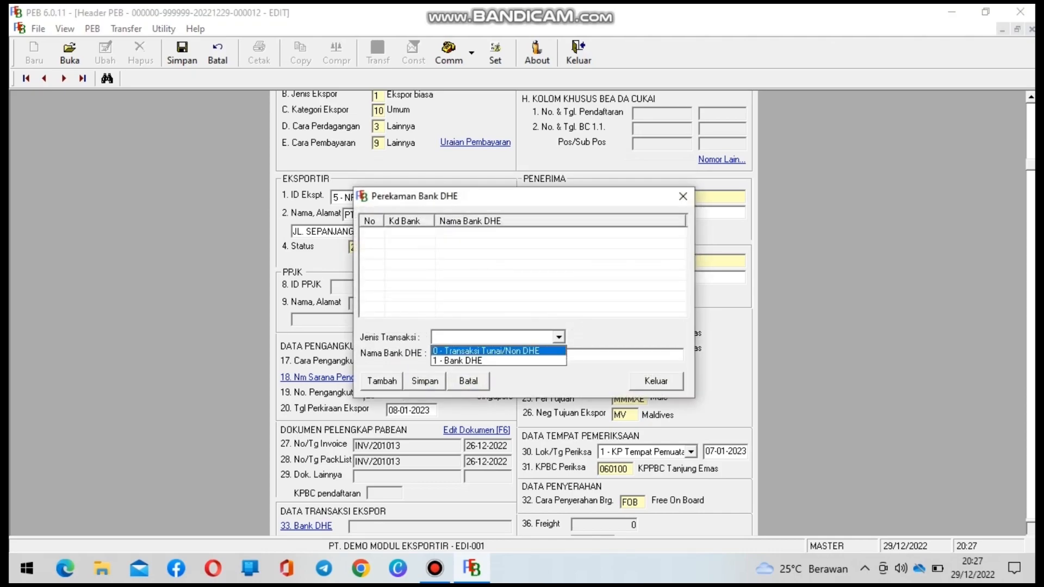
left_click(489, 360)
left_click(446, 355)
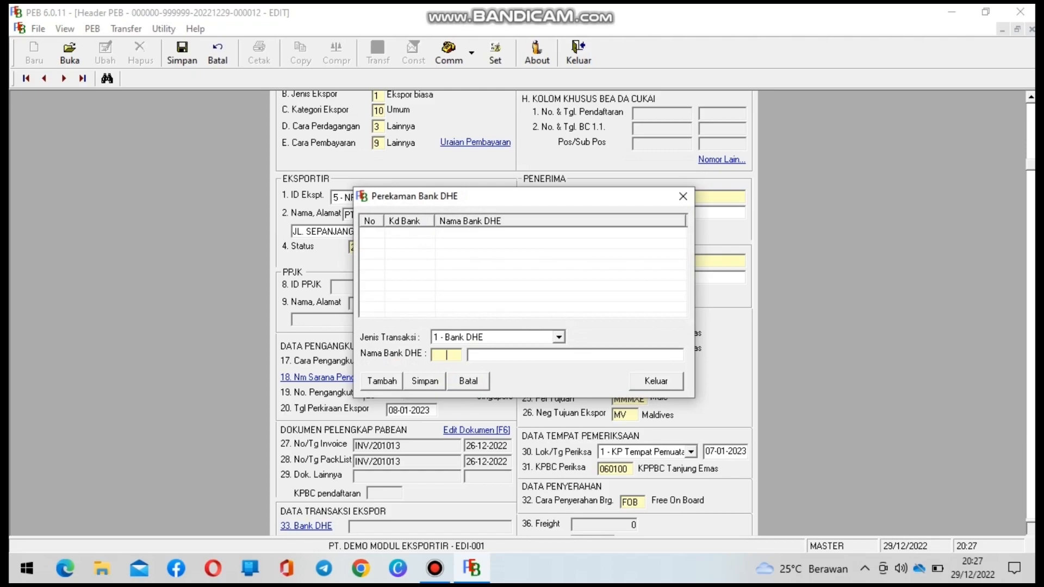
key("F1")
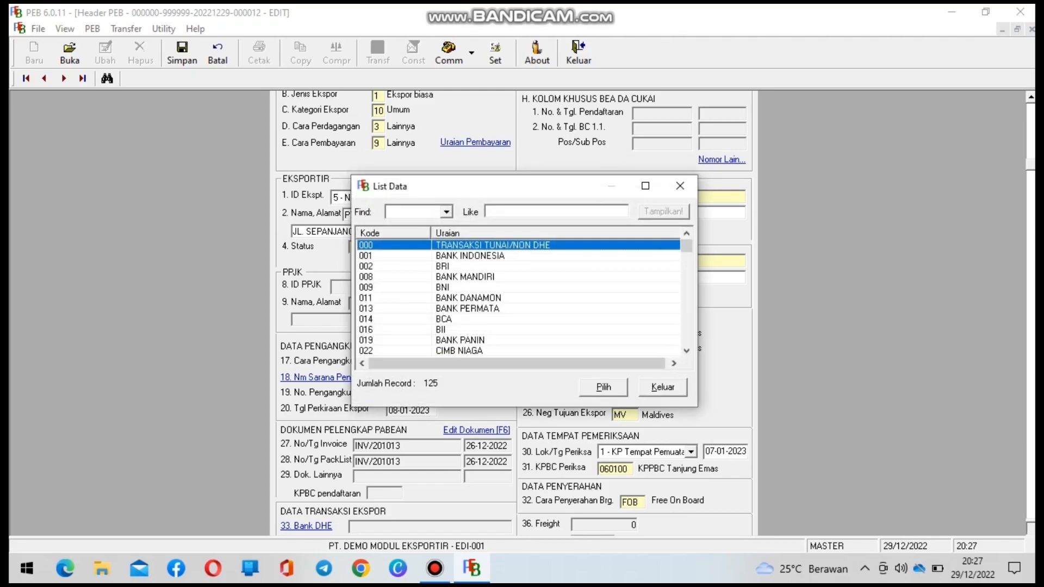
left_click(442, 267)
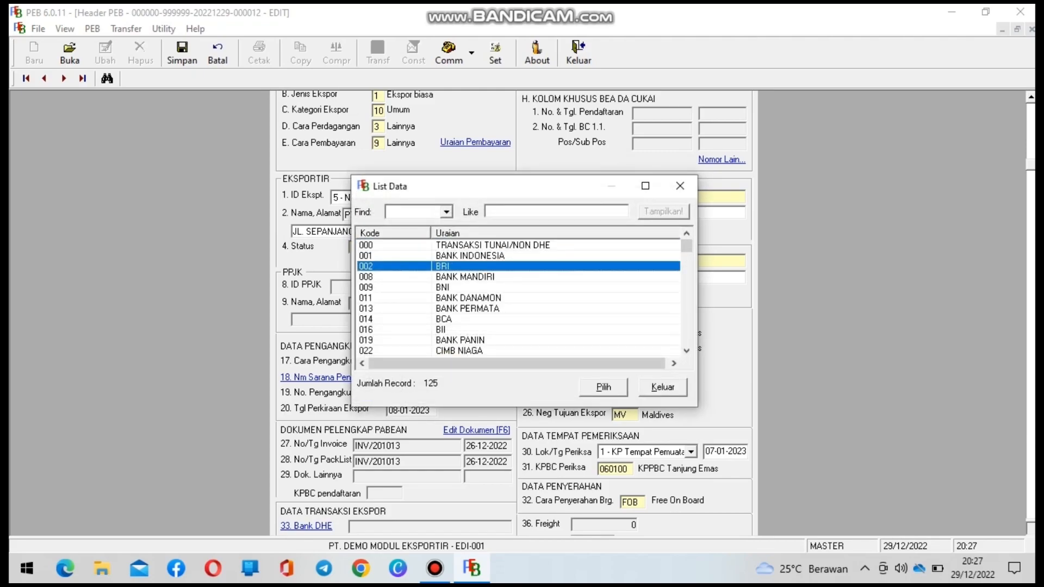
left_click(604, 387)
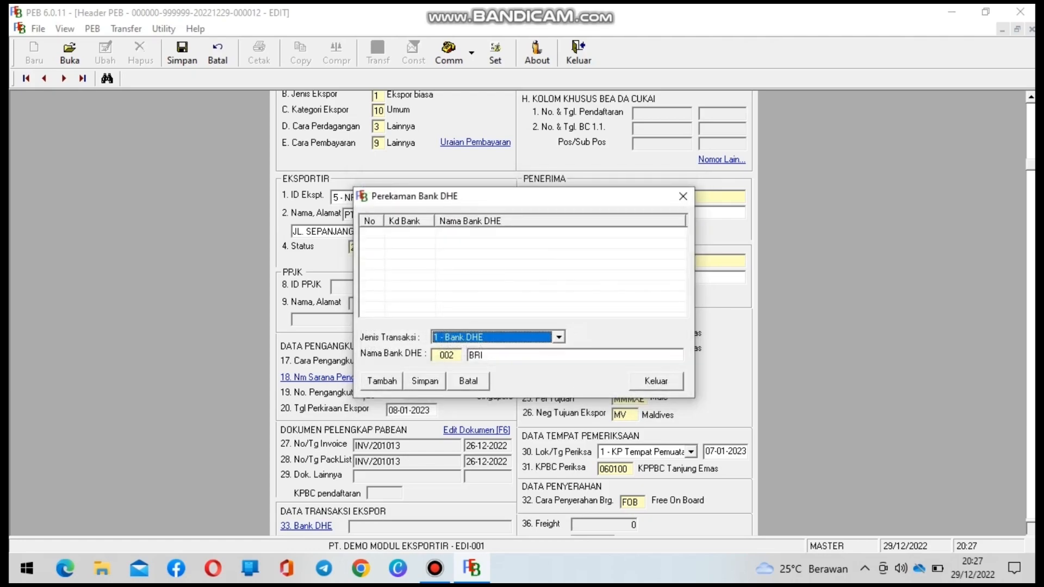
left_click(483, 355)
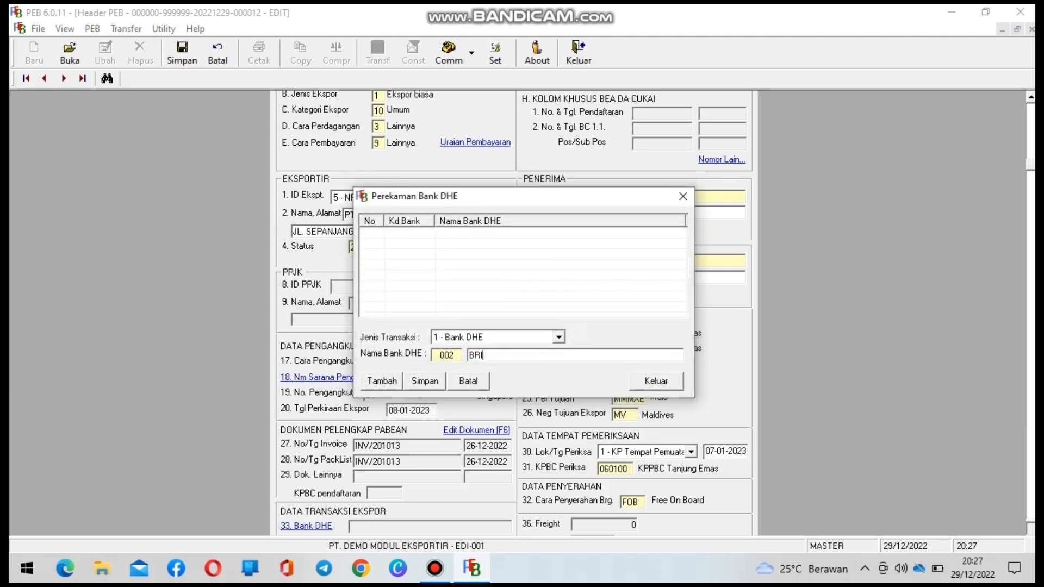
key("Return")
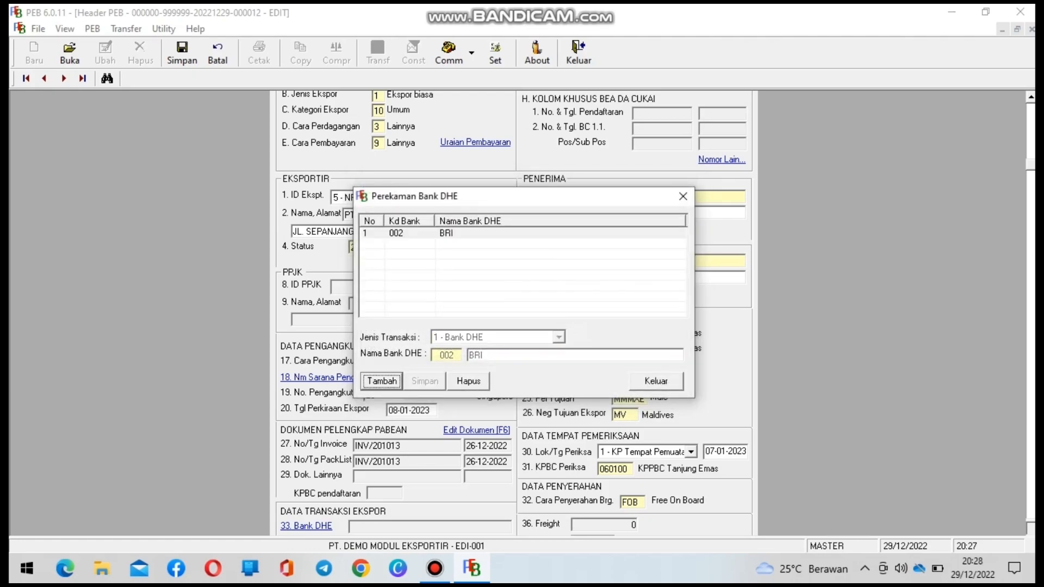
left_click(656, 381)
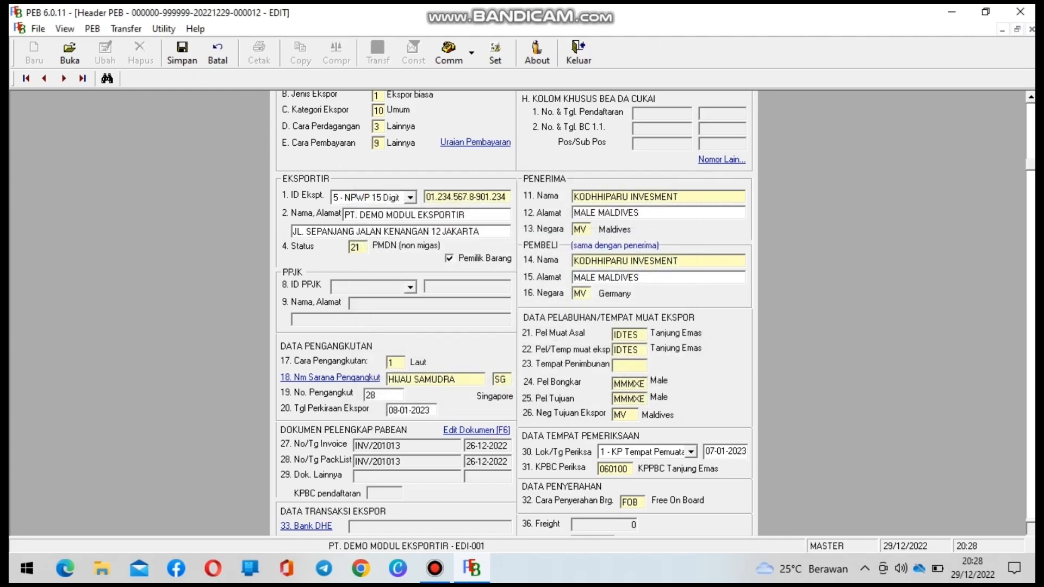
Reopen the DHE bank records, start a new entry, then close the list
scroll(514, 313, "down", 3)
scroll(514, 313, "down", 2)
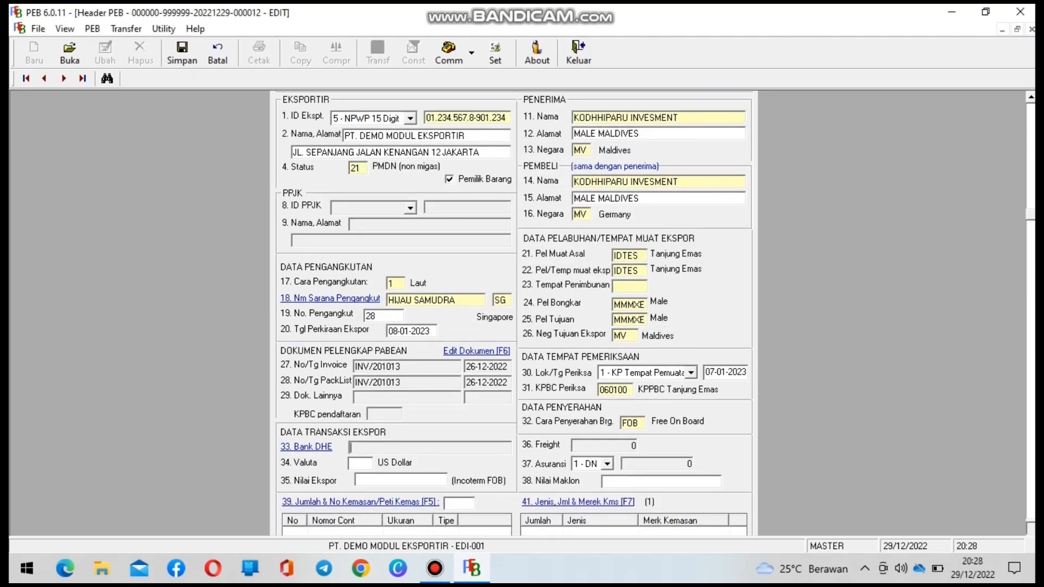
left_click(306, 447)
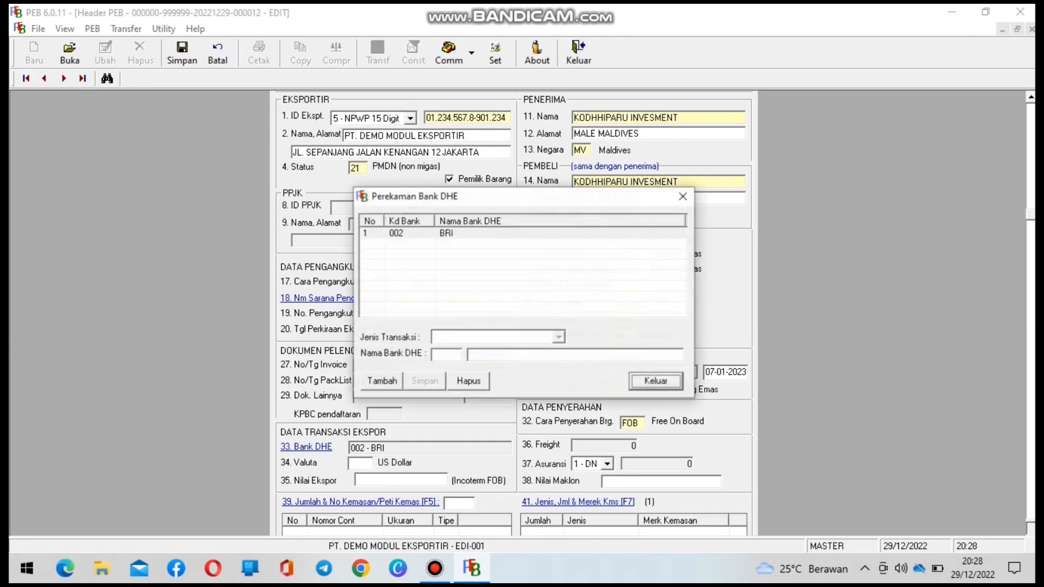
left_click(382, 381)
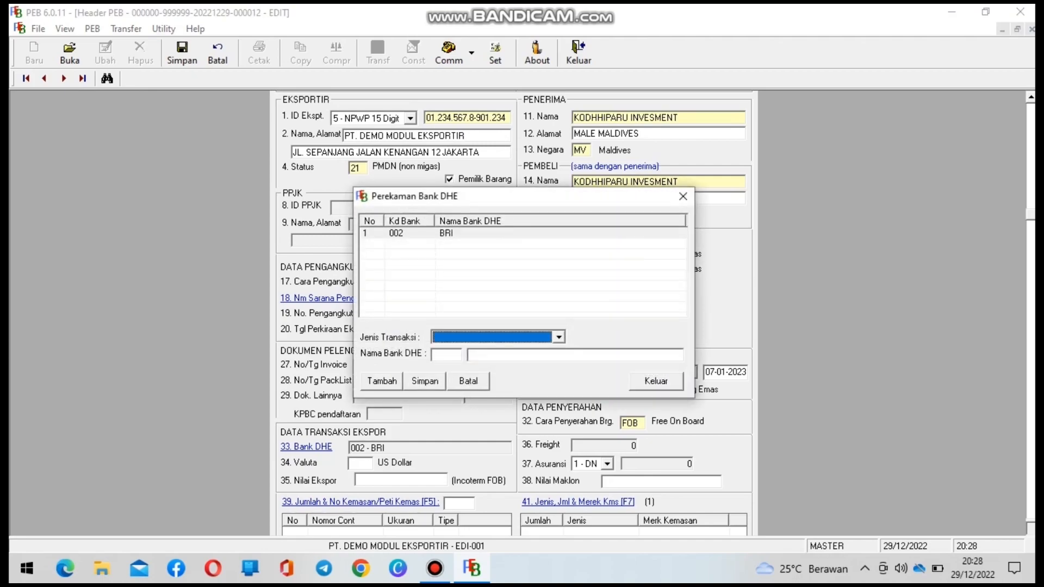
left_click(656, 381)
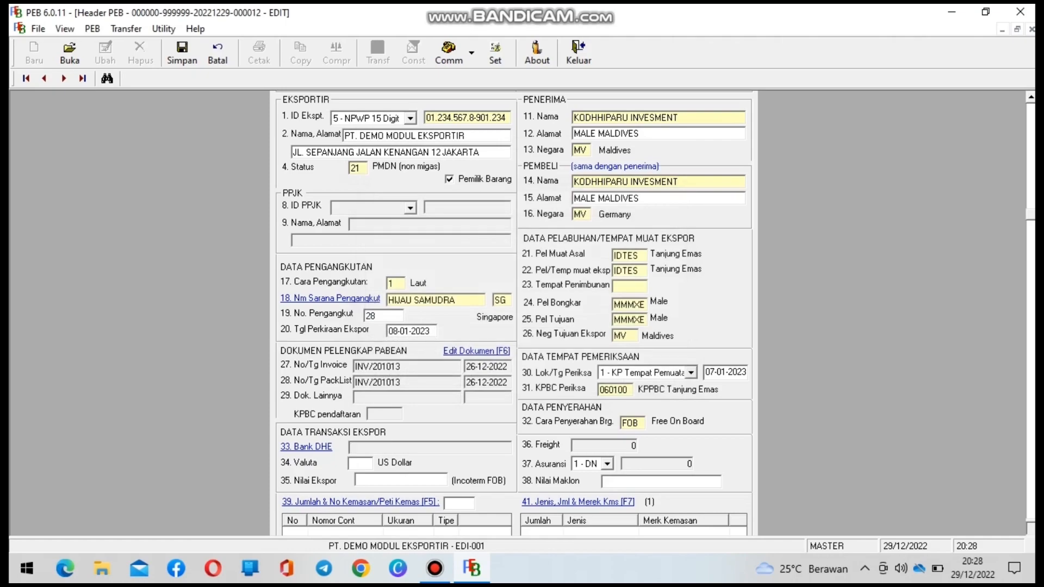
Set the currency to USD and the export value to 20.000
key("Return")
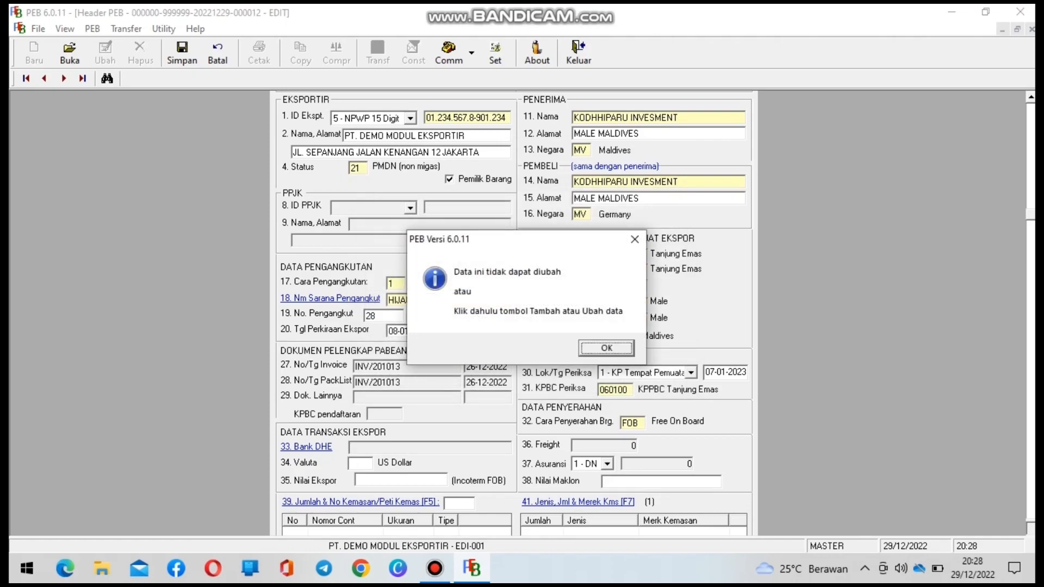
key("Return")
type("USD")
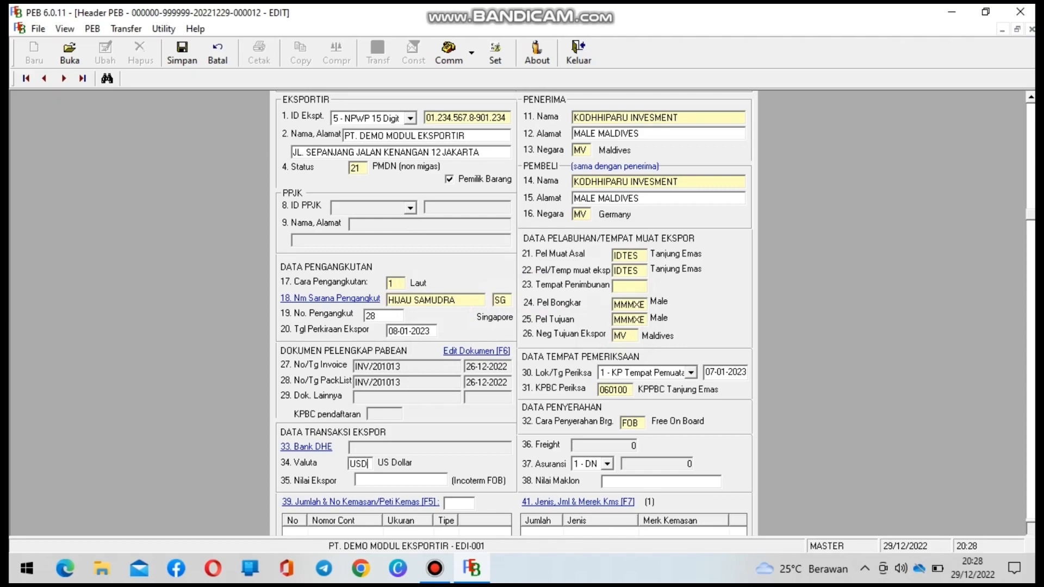
key("Return")
type("20.")
type("0000")
key("Return")
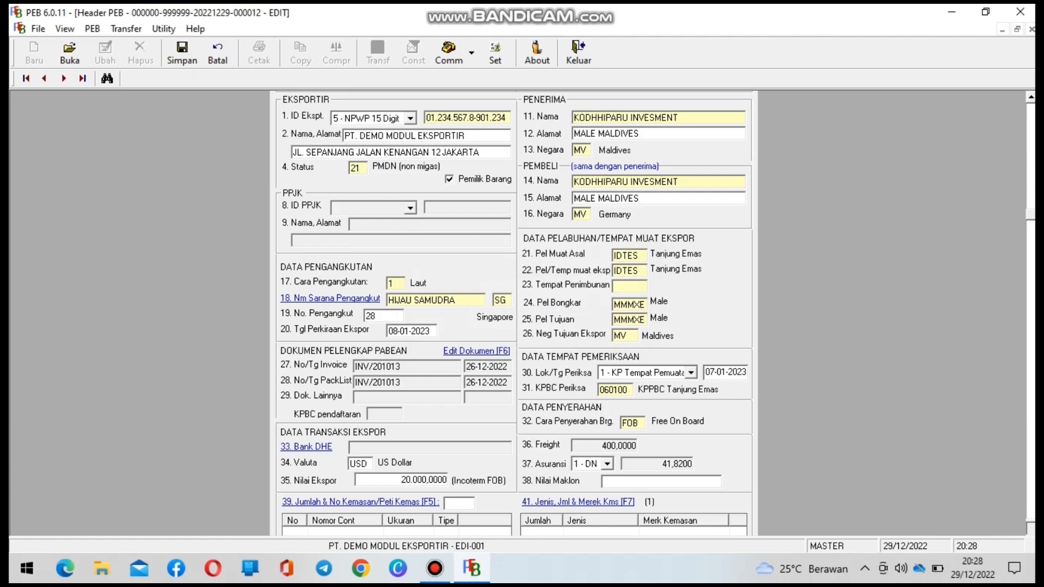
Enter Nilai Maklon 15.000 and a container count of 1, then start a new container entry
key("Return")
type("15.0")
type("000")
key("Return")
type("1")
left_click_drag(1030, 214, 1030, 235)
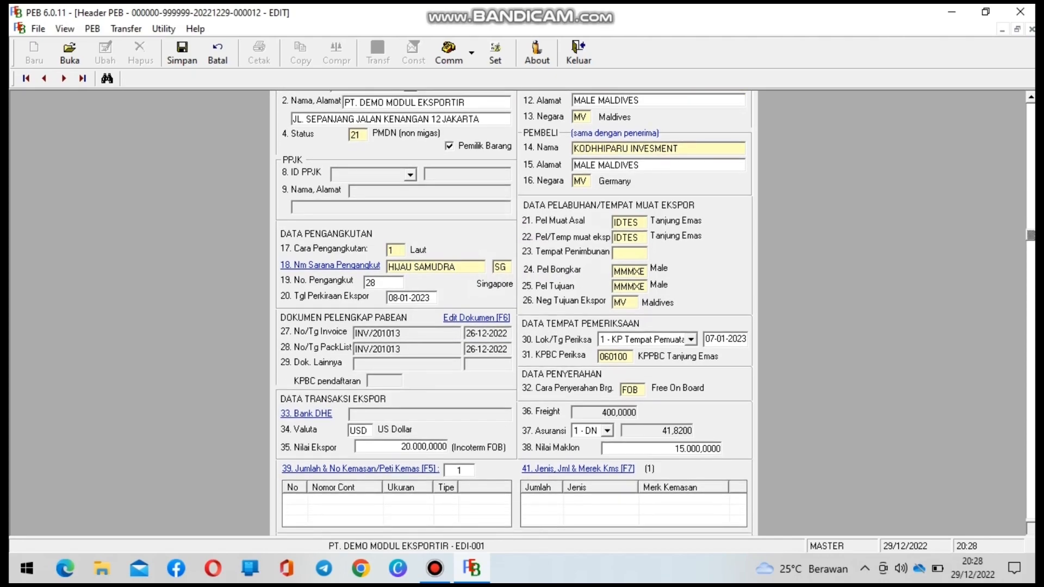
key("F5")
key("Return")
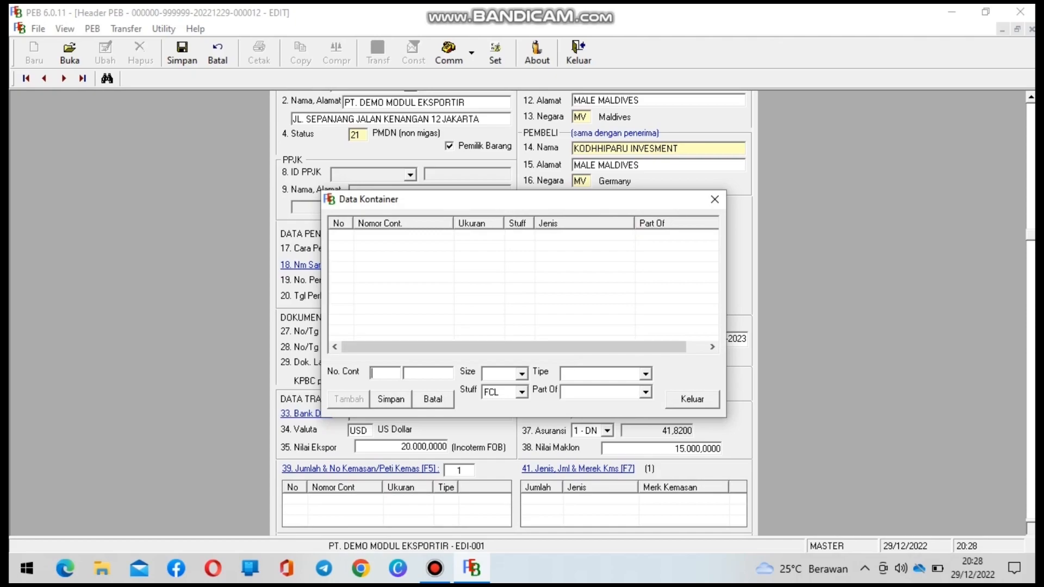
Enter container number HLXU53467 and choose size 40 Feet
type("HLXU")
type("53467")
key("Return")
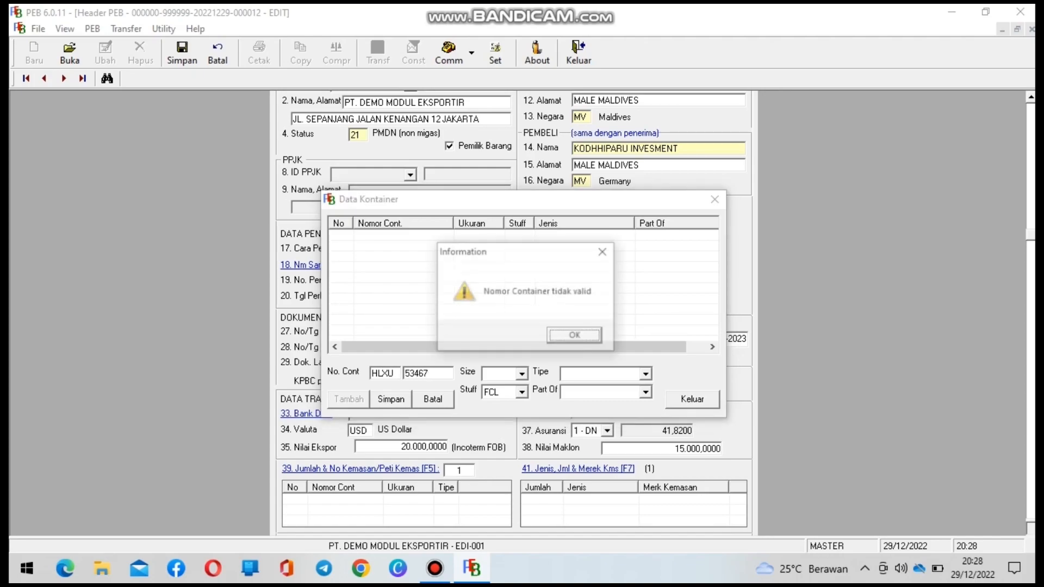
key("Return")
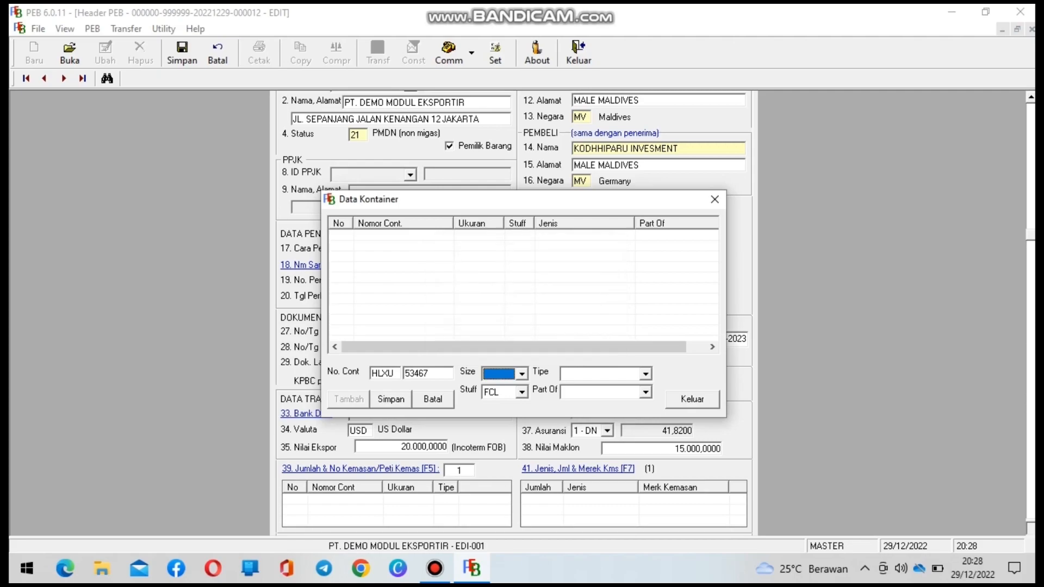
key("alt+Down")
key("Down")
key("Down")
key("Return")
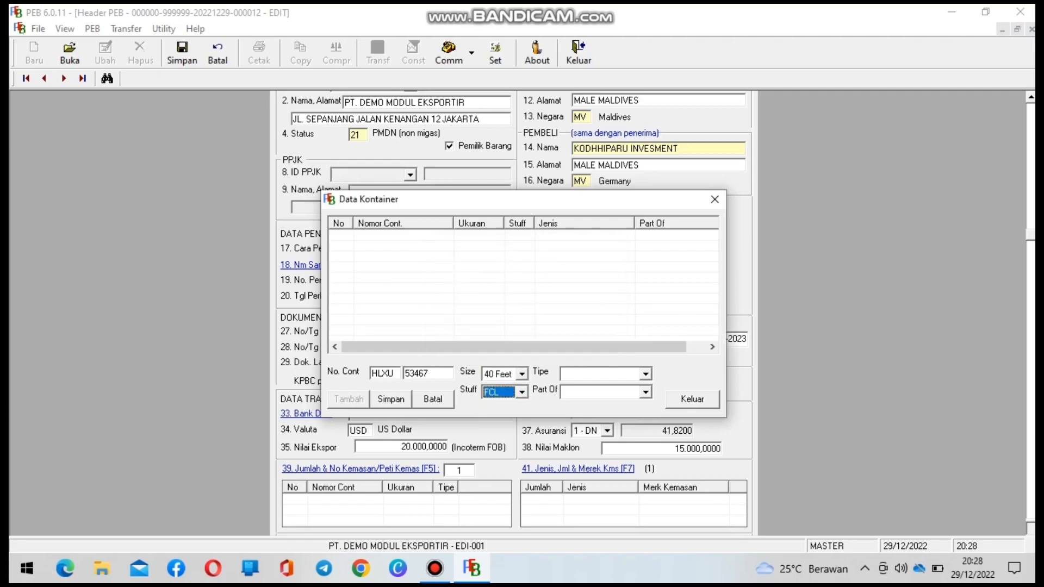
Set container type General/Dry Cargo with Part Of blank, save it, and close Data Kontainer
left_click(646, 374)
key("Return")
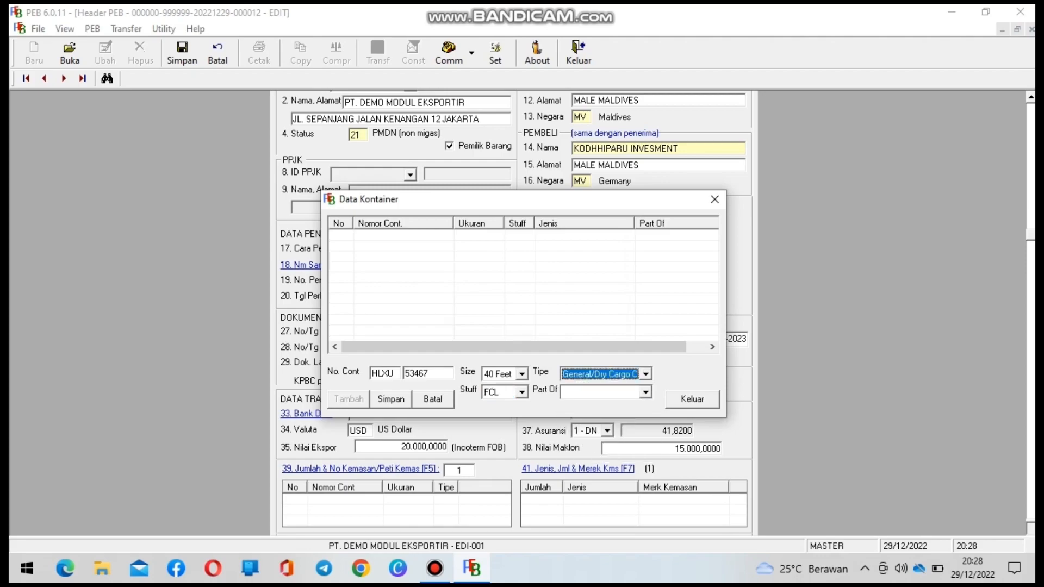
left_click(645, 391)
left_click(625, 405)
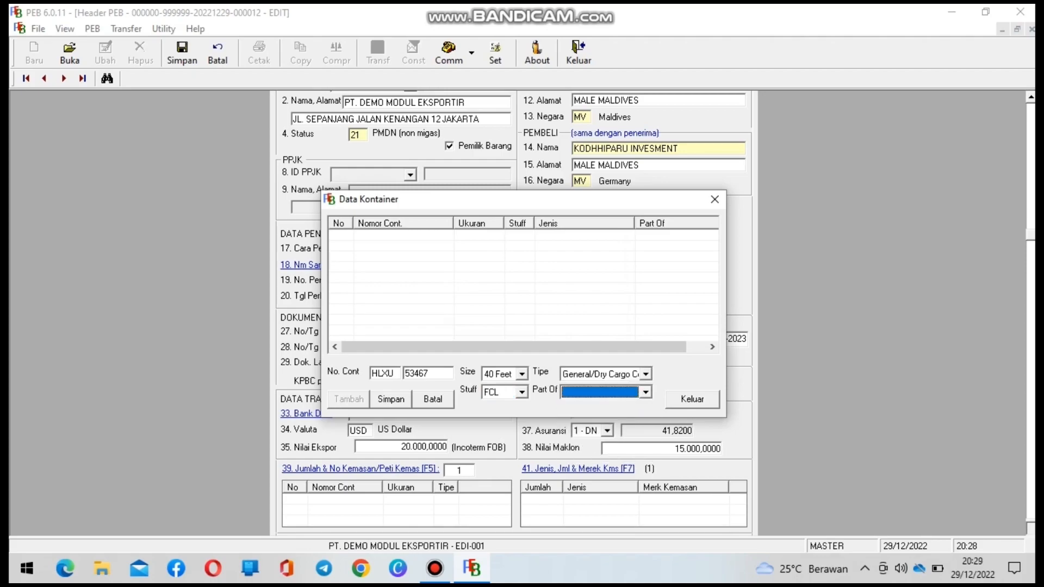
left_click(391, 399)
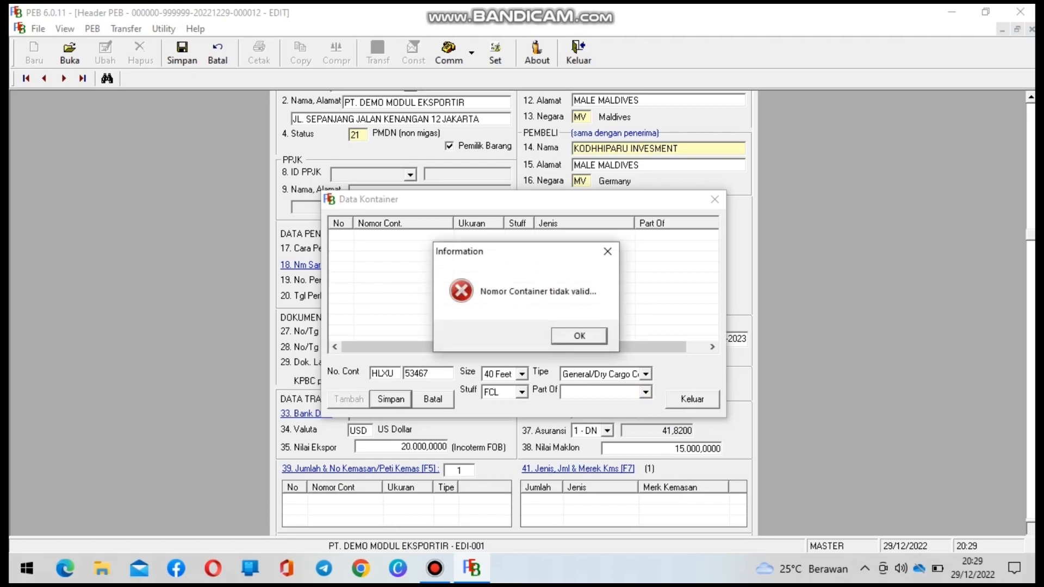
key("Return")
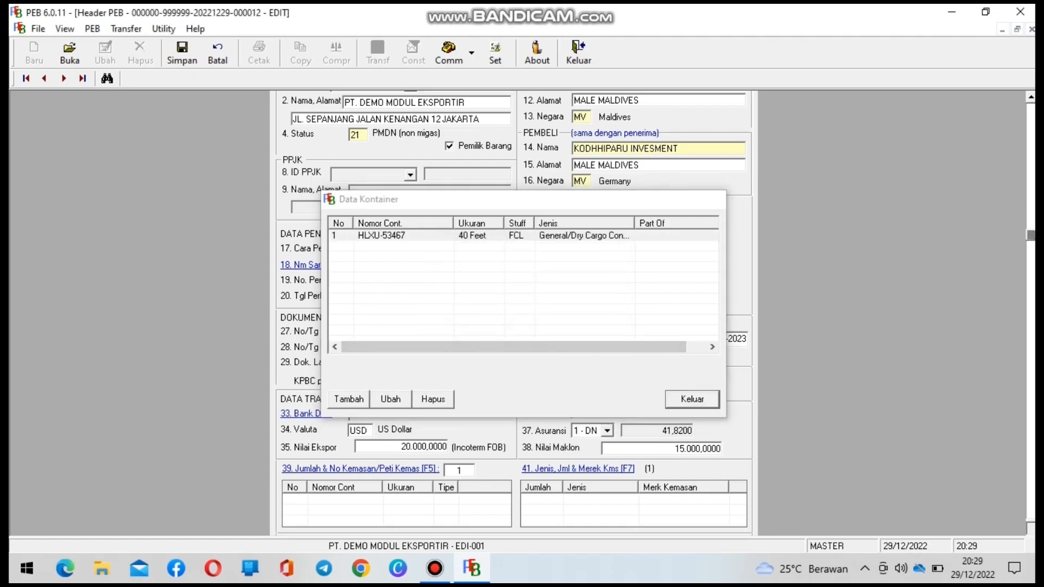
key("Escape")
key("F7")
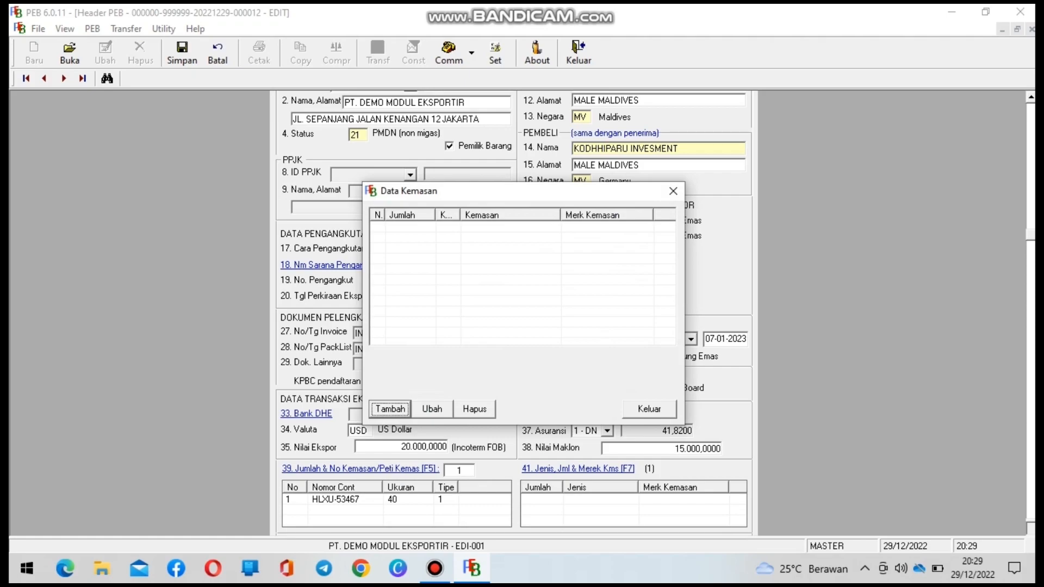
Add a packaging record of 118 PK Package and close Data Kemasan
key("Return")
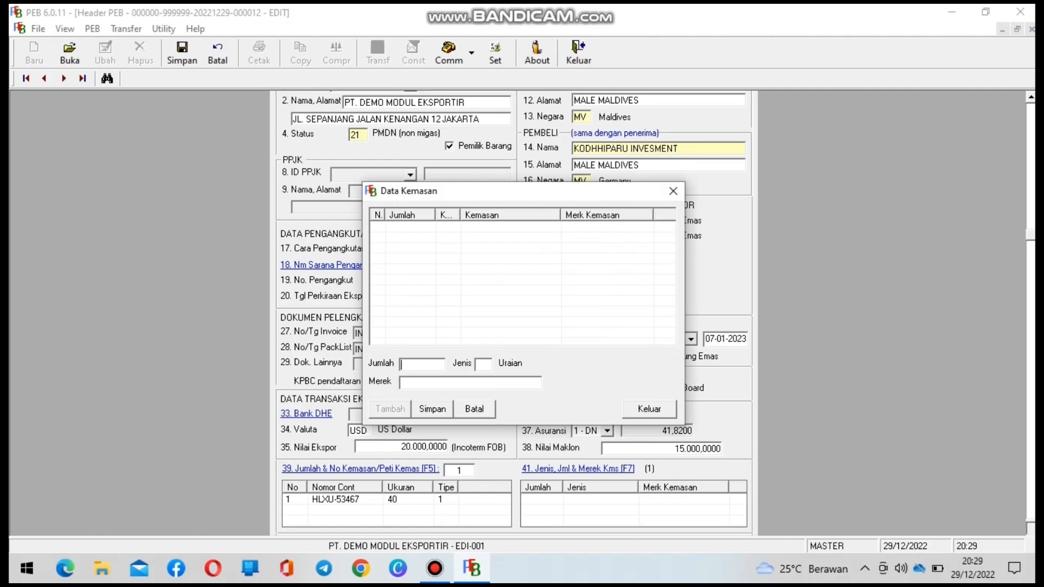
type("11")
type("8")
type("P")
type("K")
key("Tab")
key("Return")
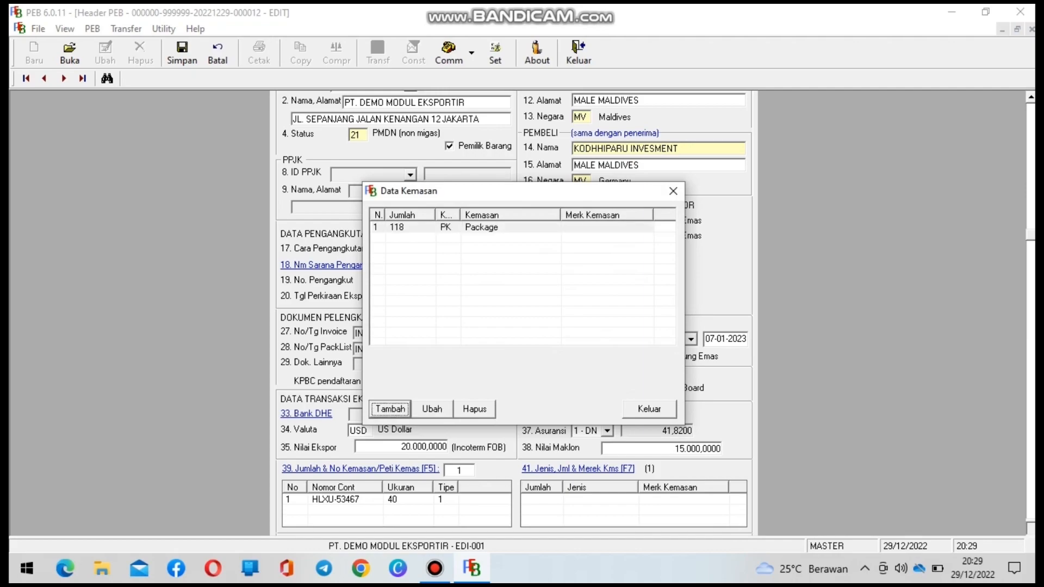
left_click(649, 408)
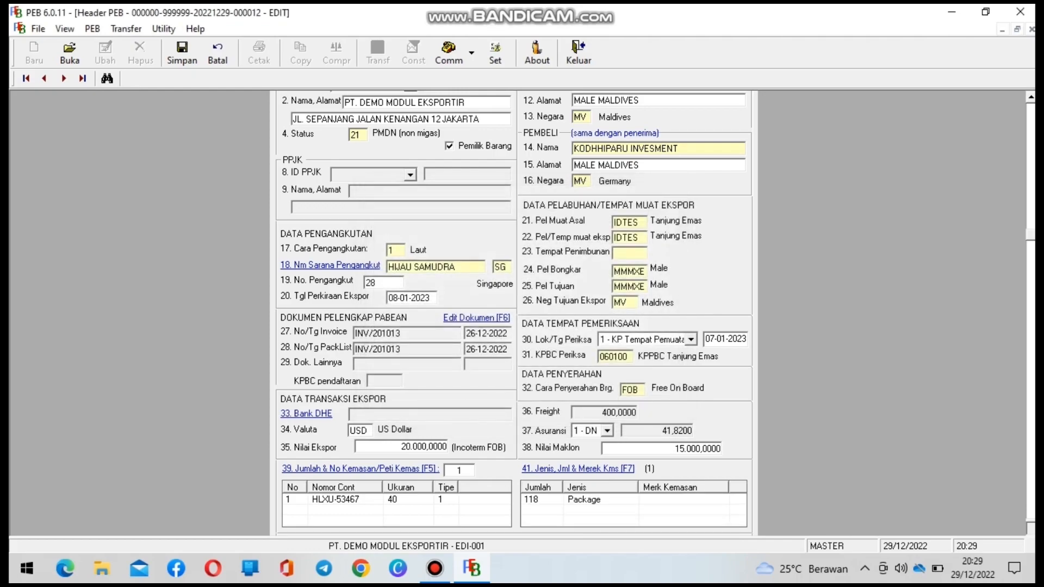
Keep the commodity type as 1 - Non Migas
scroll(513, 313, "down", 3)
scroll(514, 313, "down", 1)
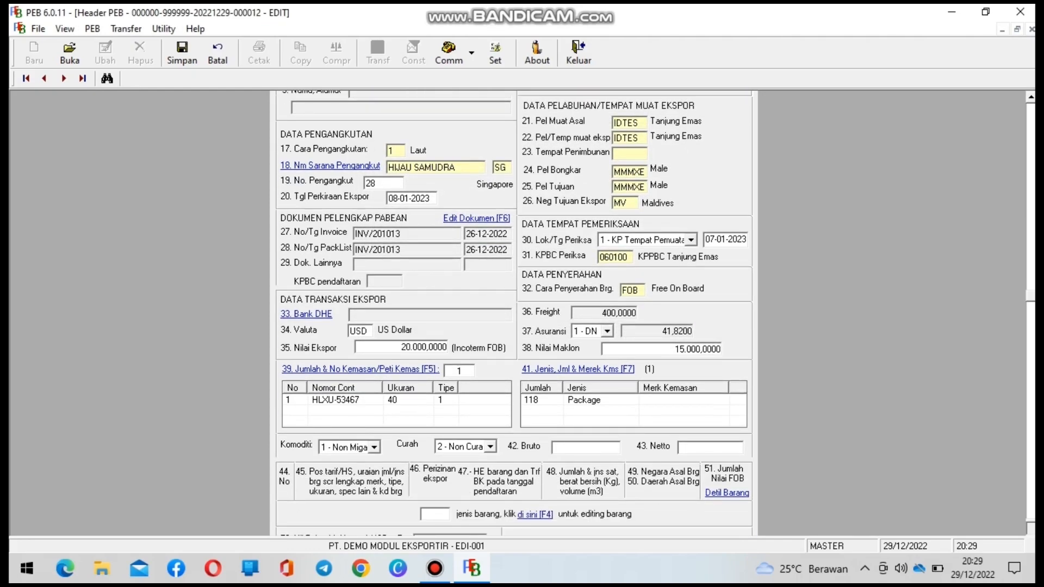
left_click(374, 447)
key("Down")
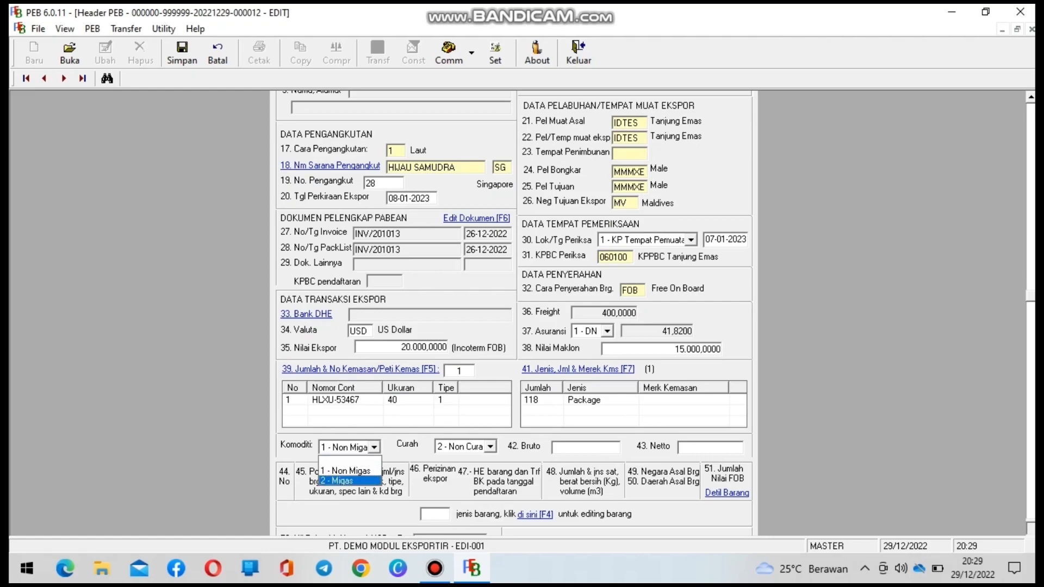
key("Up")
key("Return")
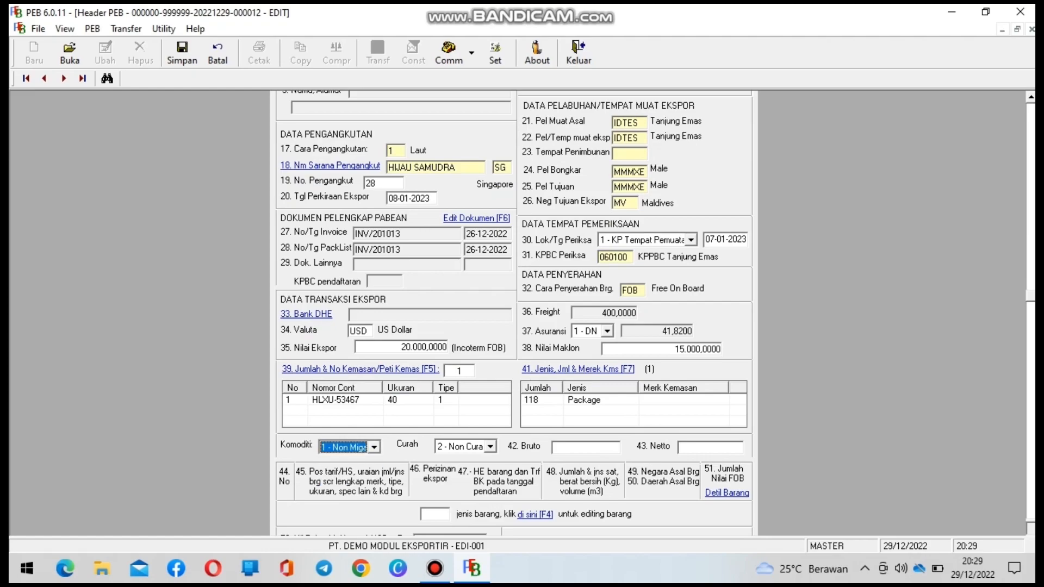
Enter gross weight 6.275, net weight 6.000 and 2 goods types, then save the header
left_click(586, 447)
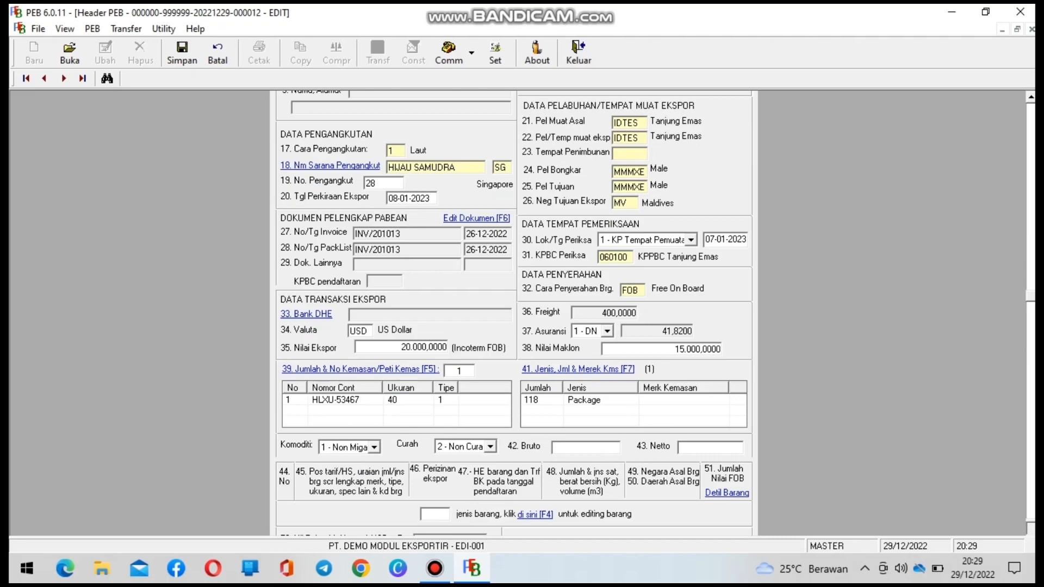
type("627500")
key("BackSpace")
key("BackSpace")
key("Tab")
type("6000")
key("Tab")
type("2")
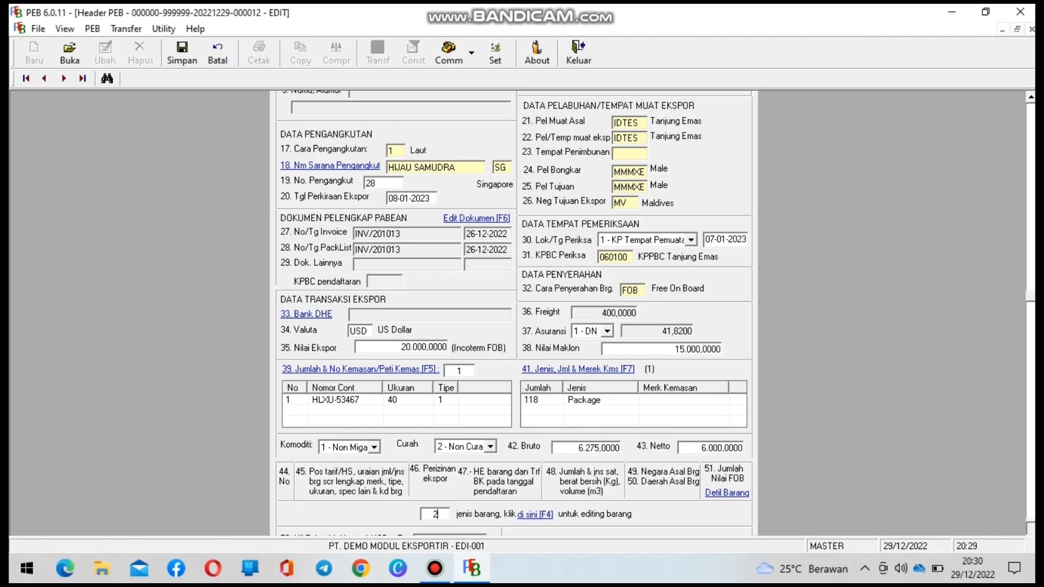
left_click(181, 53)
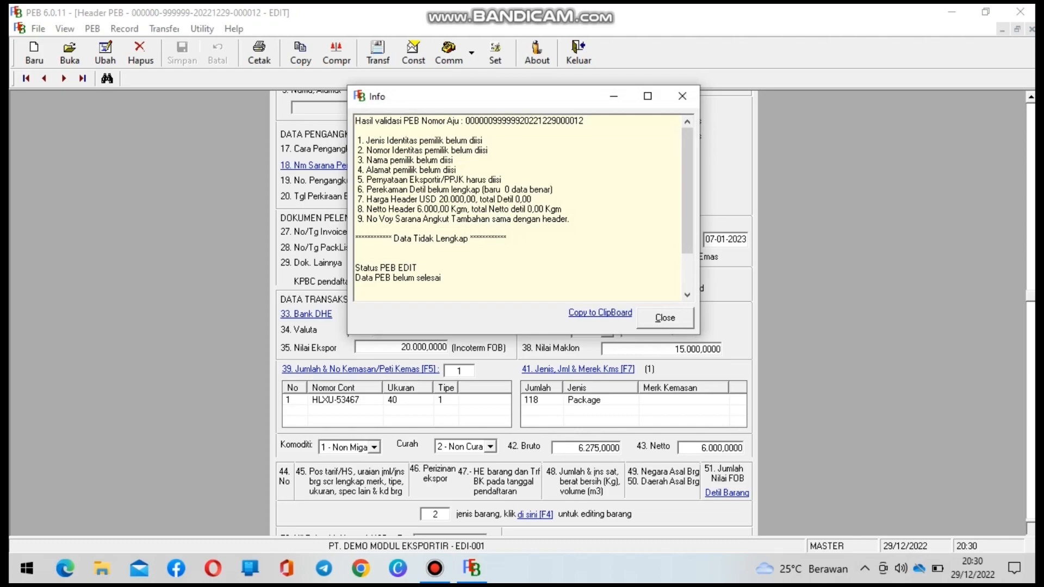
Close the validation report and open the Detil PEB form for item 1
key("Escape")
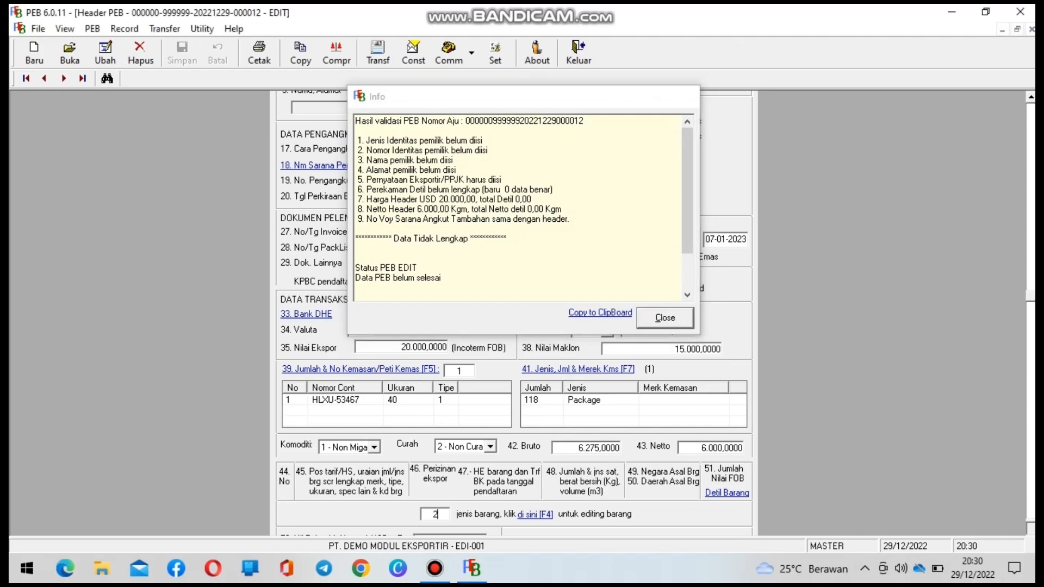
key("F4")
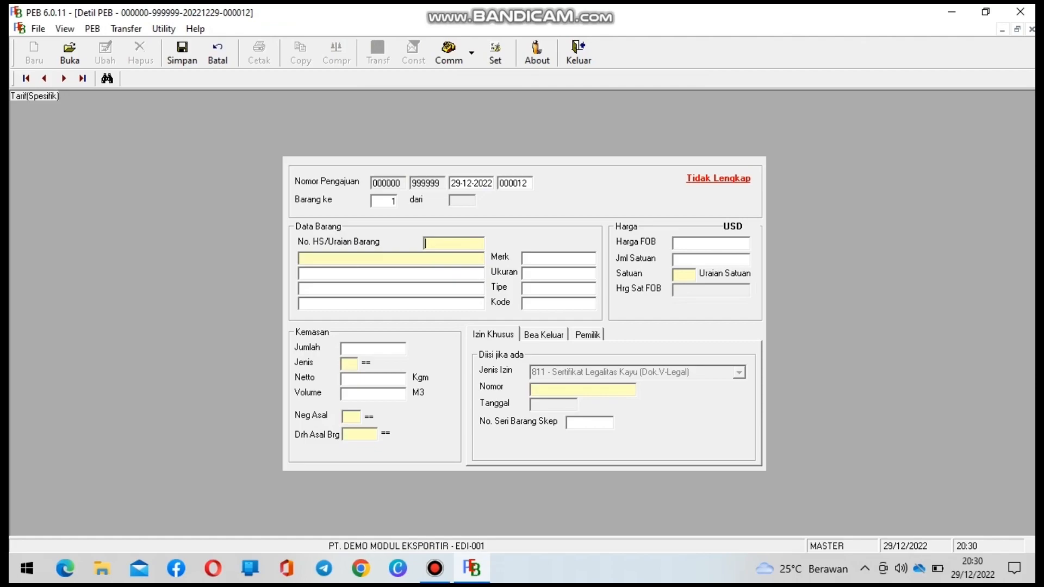
Enter HS code 9403.60.90, description TABLE CABINET and an FOB price of 3.000
type("94036090")
key("Return")
type("TABLE CABINET")
key("Tab")
key("Tab")
key("Tab")
key("Tab")
key("Tab")
key("Tab")
key("Tab")
key("Tab")
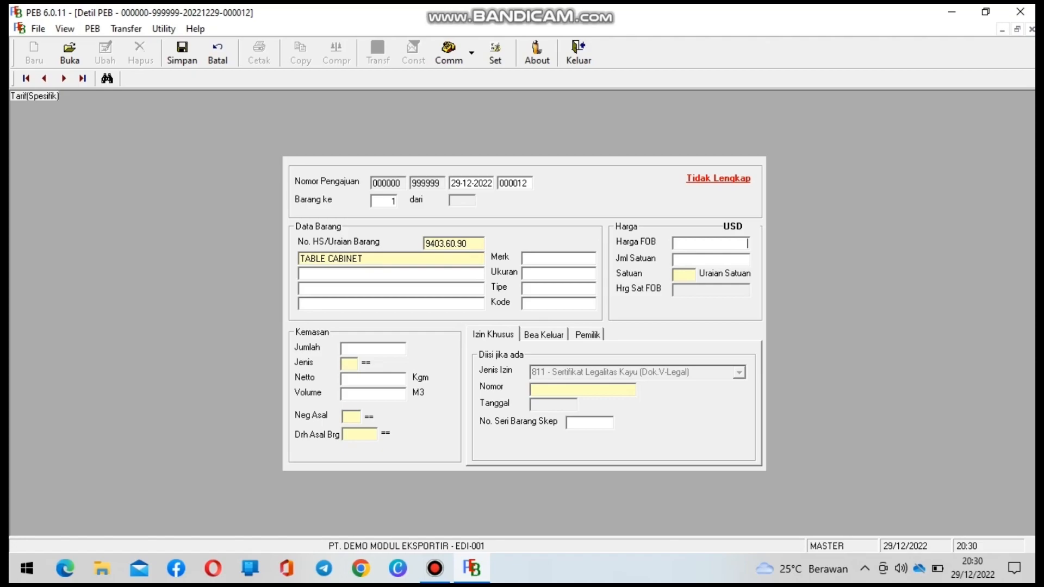
type("3000")
key("Tab")
Change the FOB price to 17.000 and clear the unit quantity
left_click(731, 244)
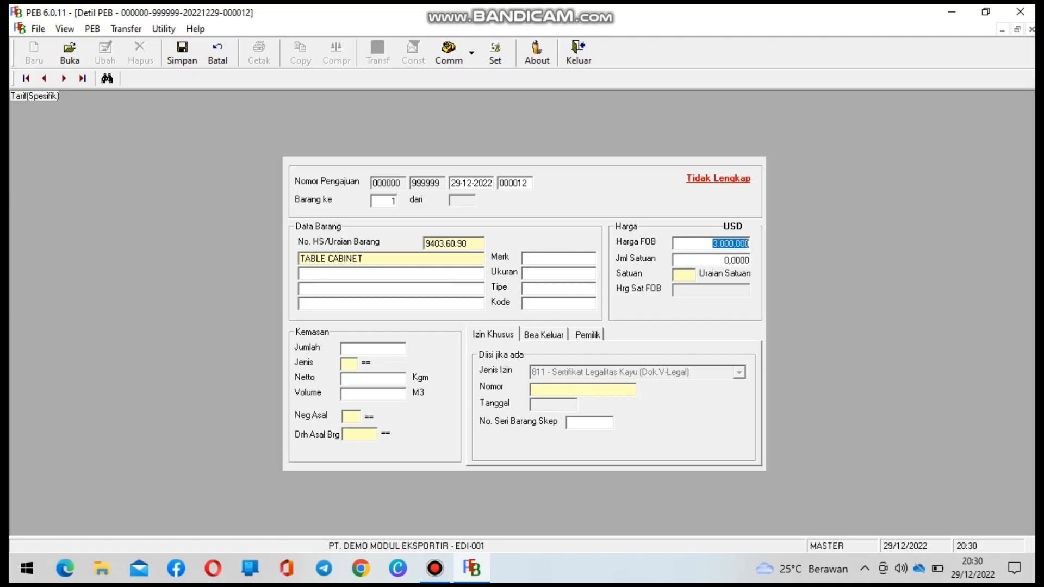
key("BackSpace")
type("17.0")
type("000")
key("Tab")
key("shift+Home")
key("BackSpace")
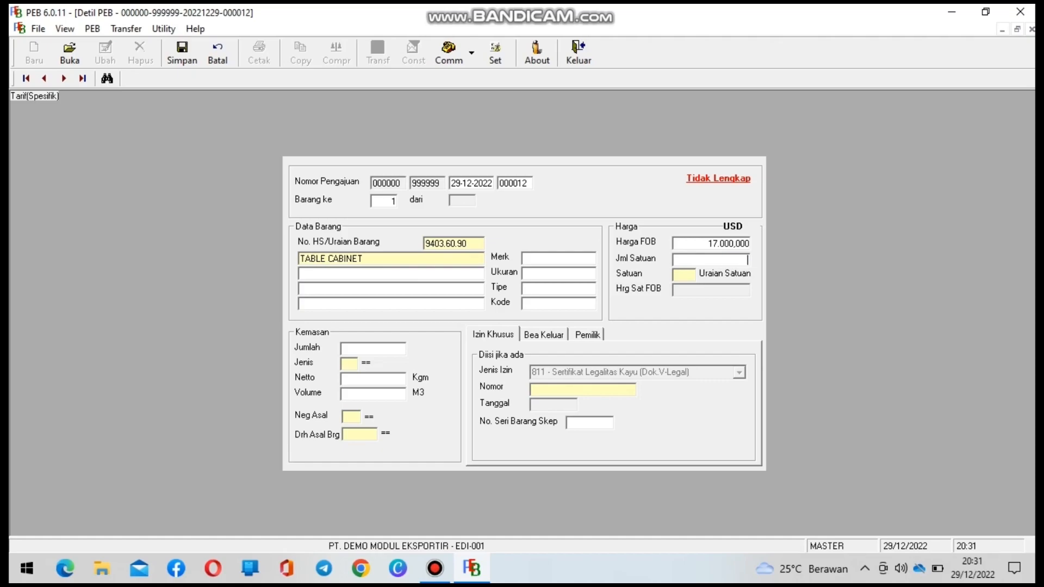
Enter unit quantity 85 with unit NMP
type("85")
key("Tab")
type("OK")
key("BackSpace")
key("BackSpace")
type("NMP")
key("Tab")
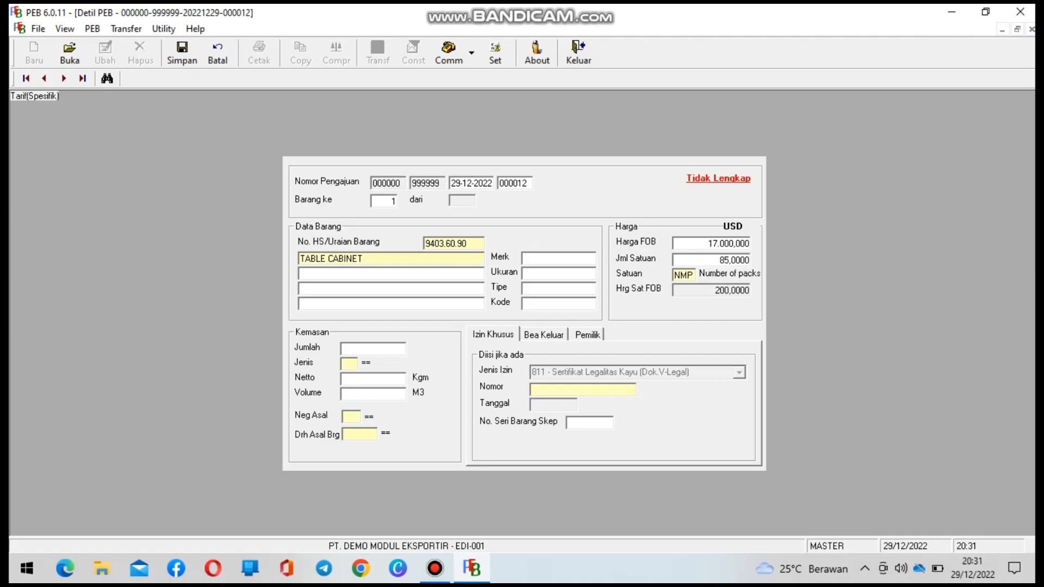
Set the package count and unit quantity both to 86
type("85")
key("BackSpace")
type("6")
left_click(729, 259)
key("BackSpace")
type("6")
Set packaging type PK, netto 5000 and volume 5000
left_click(349, 364)
type("PK")
key("Tab")
type("5000")
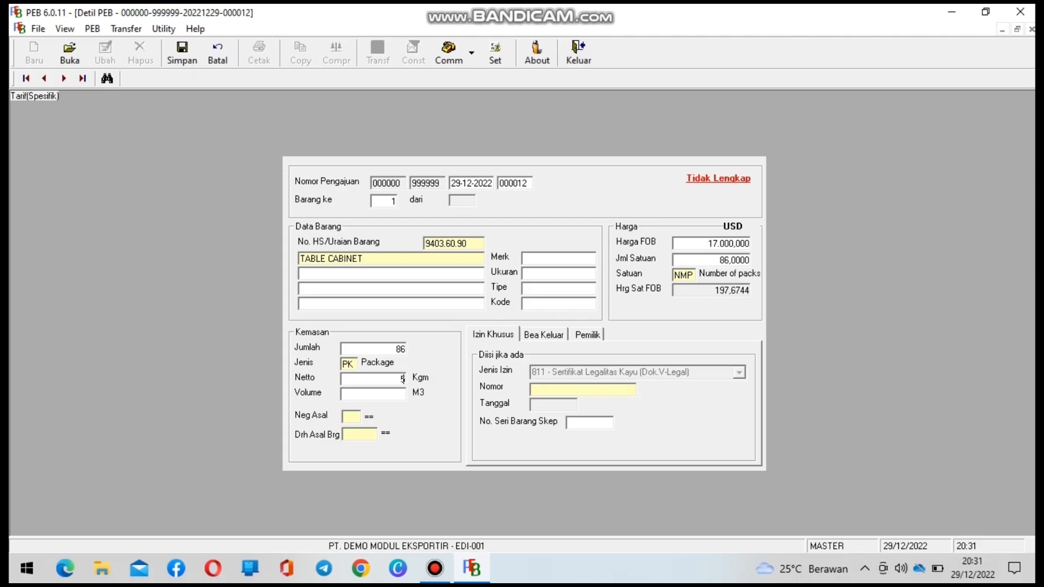
key("Tab")
type("5000")
key("Tab")
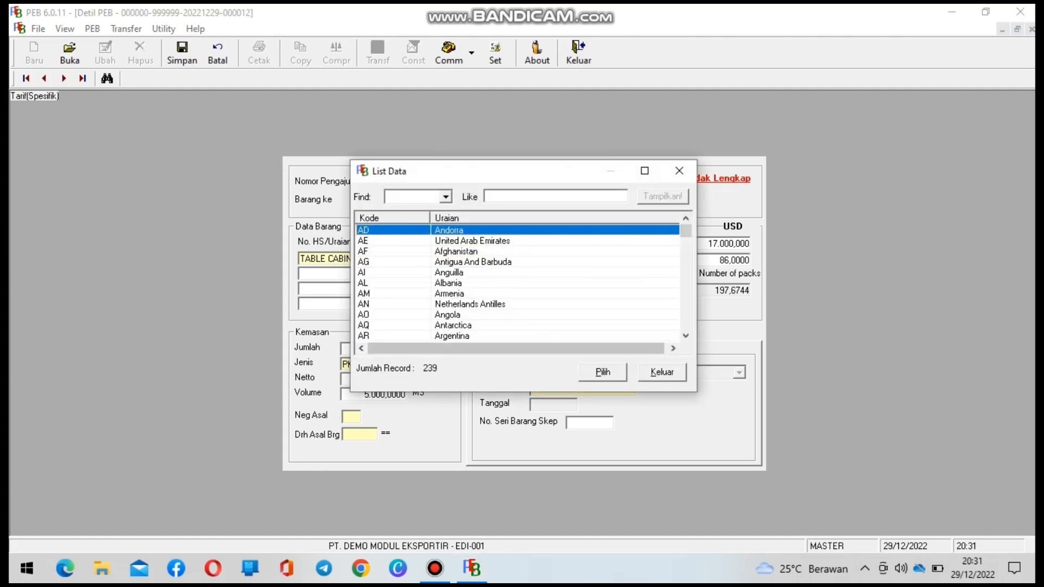
Set origin country ID, origin region 3322 and goods owner UNI BALI FURNITUR
left_click(661, 373)
type("ID")
key("Tab")
type("3322")
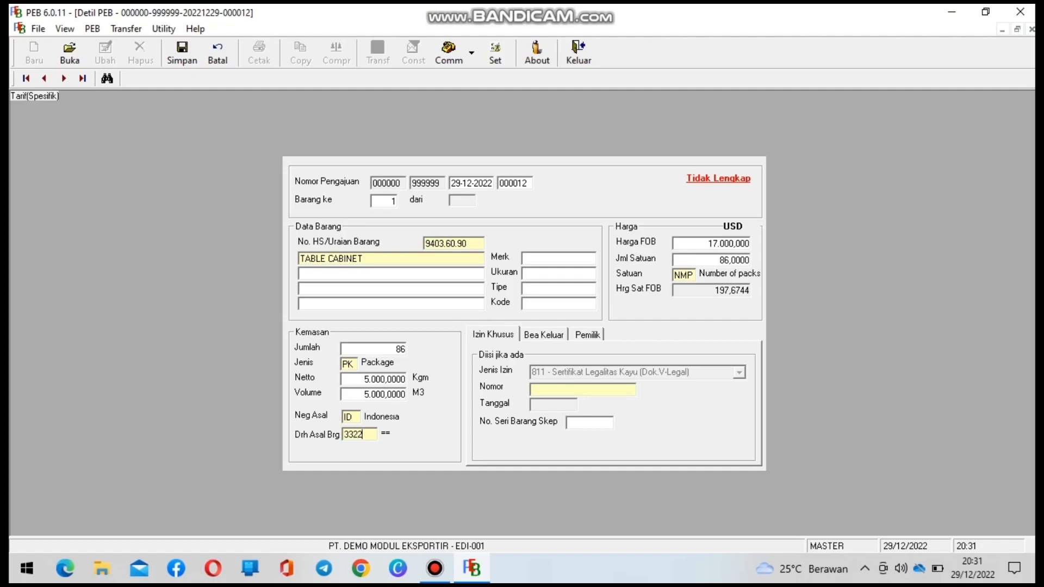
type("UNI BAL")
type("I ")
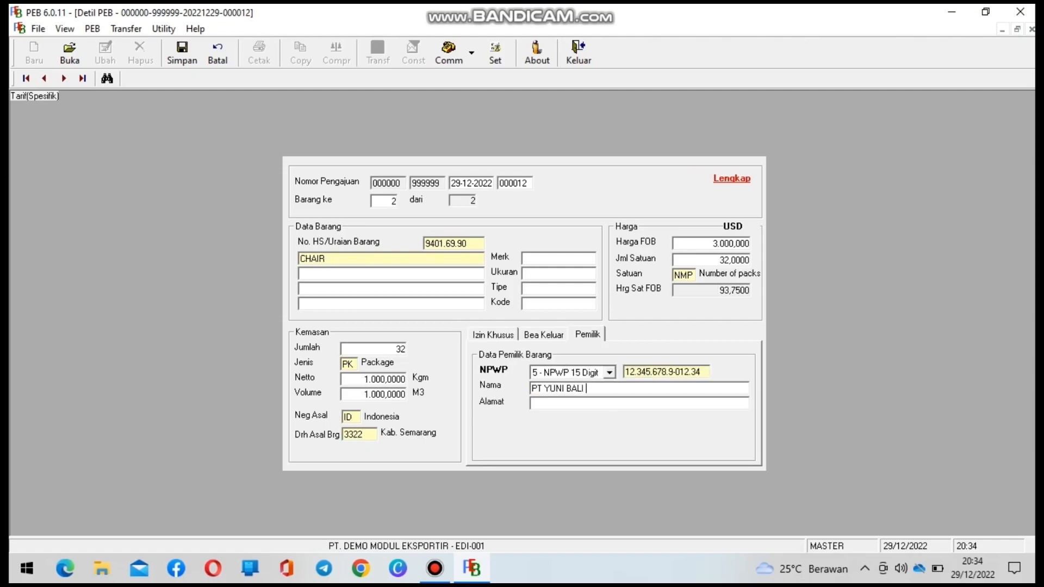
type("FURNITUR")
Enter the goods owner's address as SEMARANG INDONESIA, fixing the typo
key("Tab")
type("SEMARANG INDO")
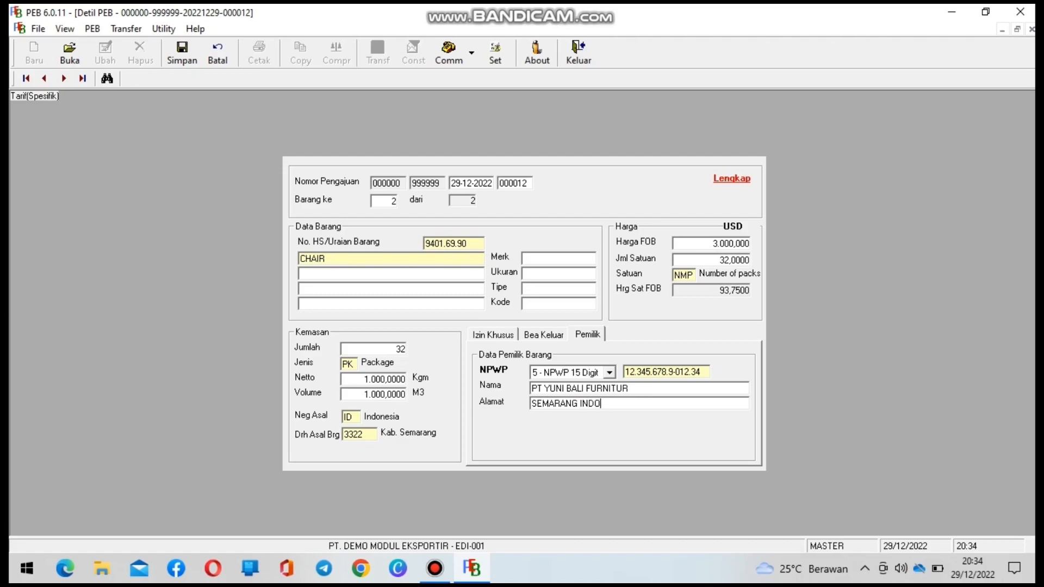
type("ENSIA")
key("BackSpace")
key("BackSpace")
key("BackSpace")
key("BackSpace")
key("BackSpace")
type("NESIA")
Save the item details and return to the PEB header
left_click(182, 51)
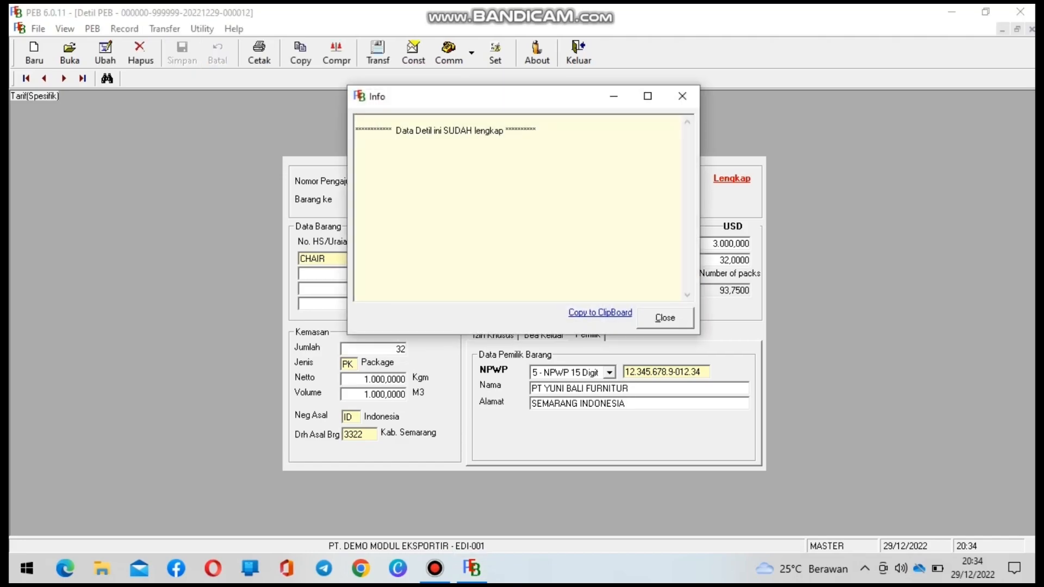
left_click(664, 317)
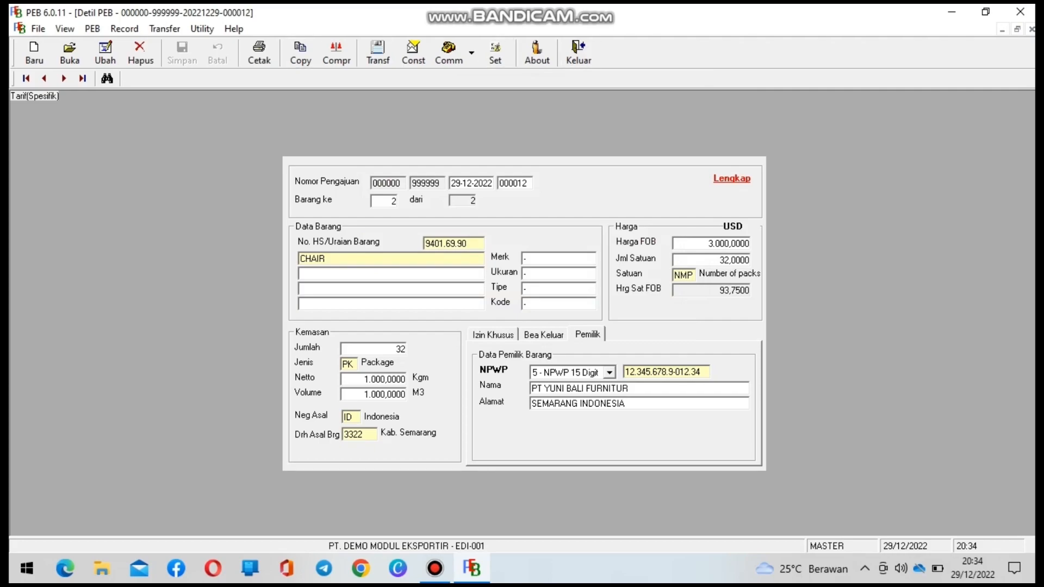
left_click(578, 52)
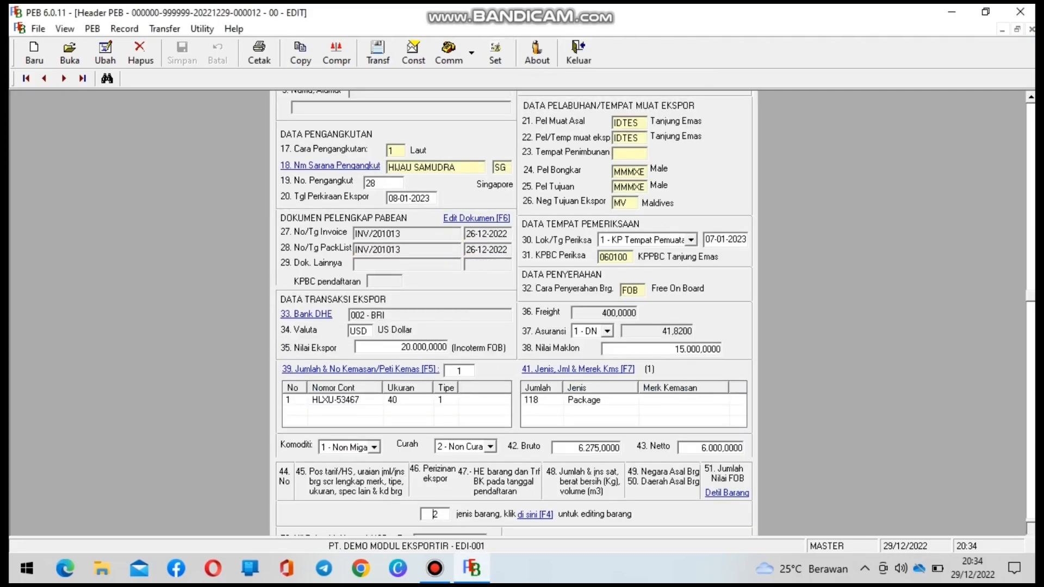
Add a separate goods owner: 15-digit NPWP with its number, PT. YUNI BALI FURNITUR, SEMARANG INDONESIA
scroll(514, 312, "down", 5)
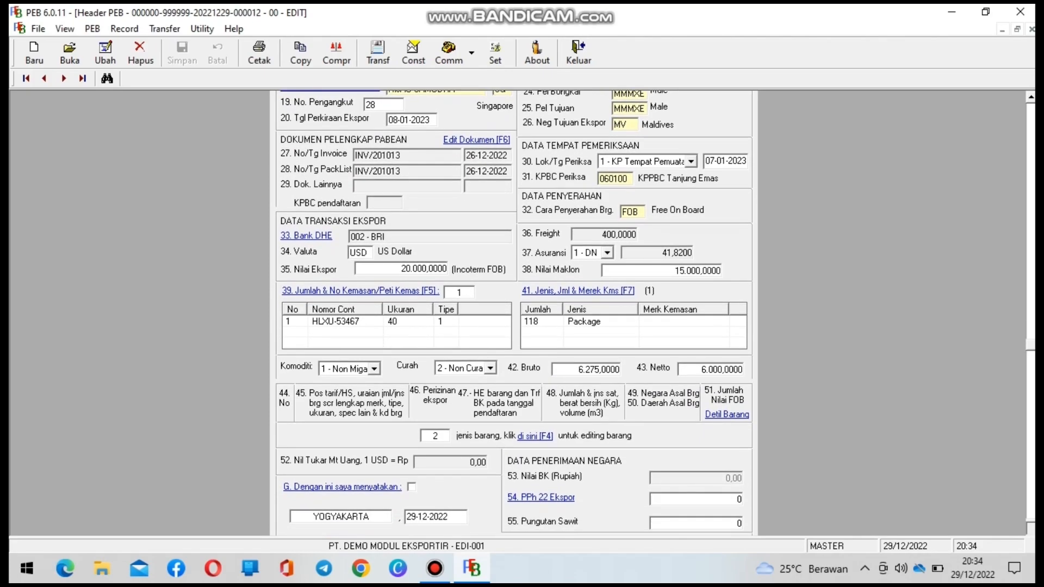
scroll(514, 312, "up", 15)
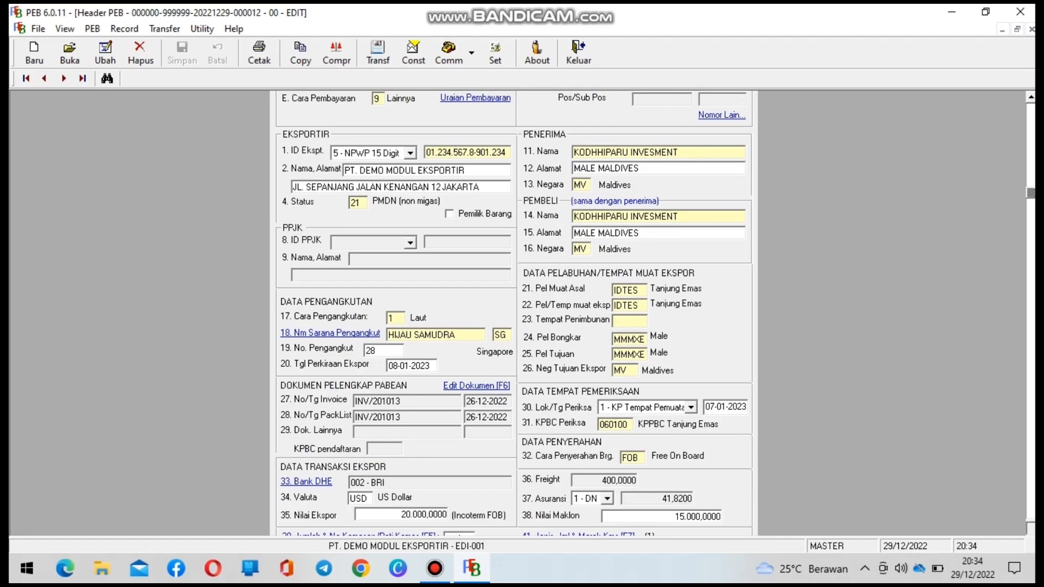
left_click(449, 215)
left_click(495, 274)
left_click(455, 336)
type("78901234")
key("Tab")
type("PT. YUNI BALI FURNITUR")
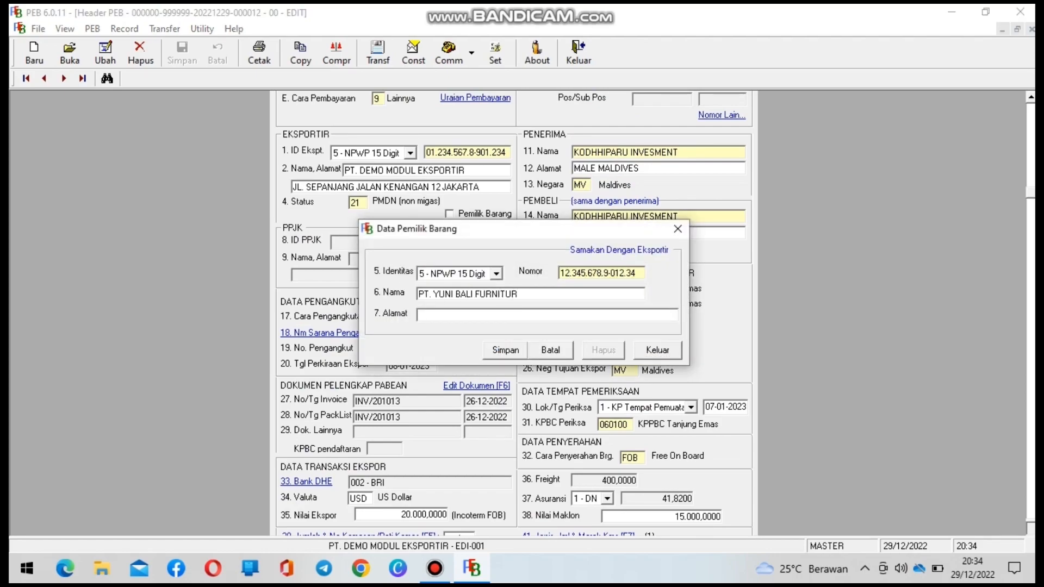
key("Tab")
type("SEMARANG INDONESIA")
key("Return")
Correct the owner details to 15-digit NPWP, name YUNI BALI FURNITUR, address SEMARANG INDONESIA, and save
left_click(619, 250)
left_click(496, 273)
left_click(451, 346)
left_click(504, 350)
left_click(495, 273)
left_click(451, 346)
left_click(545, 294)
key("BackSpace")
key("BackSpace")
key("BackSpace")
key("BackSpace")
key("BackSpace")
key("BackSpace")
key("BackSpace")
key("BackSpace")
key("BackSpace")
key("BackSpace")
key("BackSpace")
key("BackSpace")
key("BackSpace")
key("BackSpace")
key("BackSpace")
key("BackSpace")
key("BackSpace")
key("BackSpace")
key("BackSpace")
key("BackSpace")
type("YUNI BALI FURNITUR")
key("Tab")
type("SEMARANG INDONESIA")
key("Return")
Close the owner details and tick 'Saya setuju' on declaration statement G
left_click(657, 350)
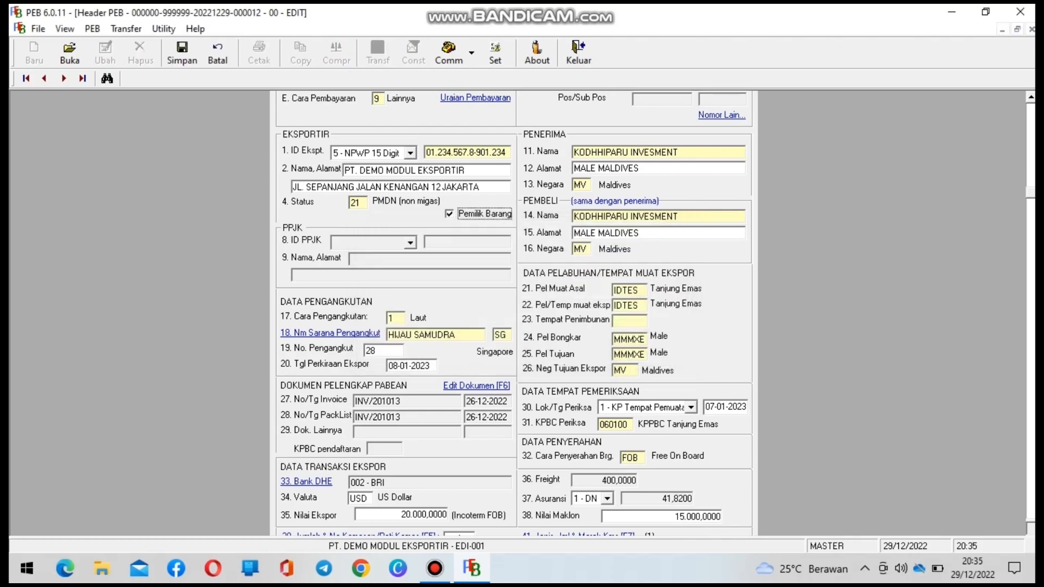
left_click_drag(1030, 192, 1030, 387)
left_click(342, 418)
left_click(386, 355)
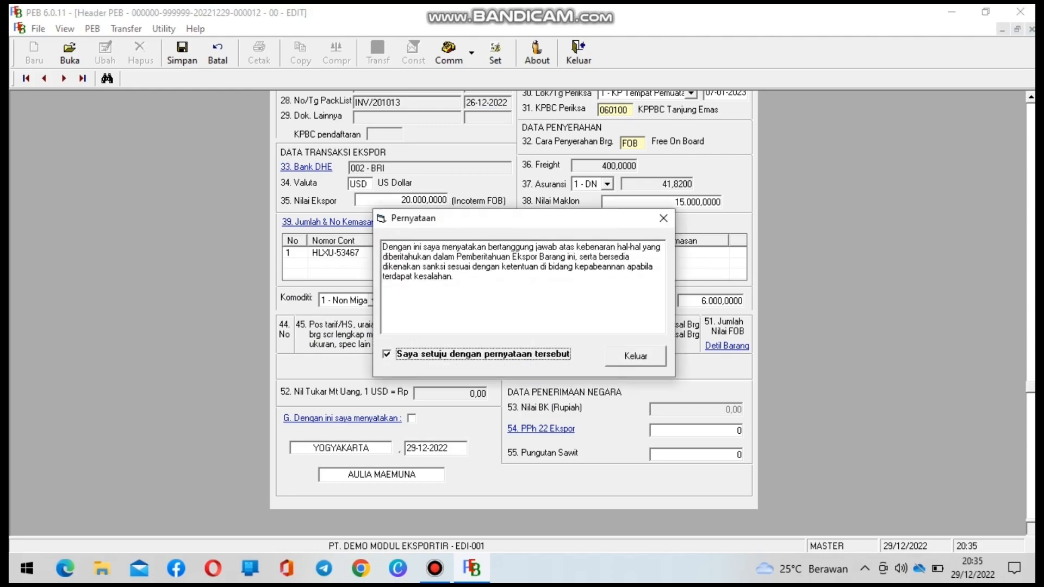
Save the header with statement G agreed, validate it, and dismiss the incomplete-declaration report
left_click(634, 356)
left_click(181, 53)
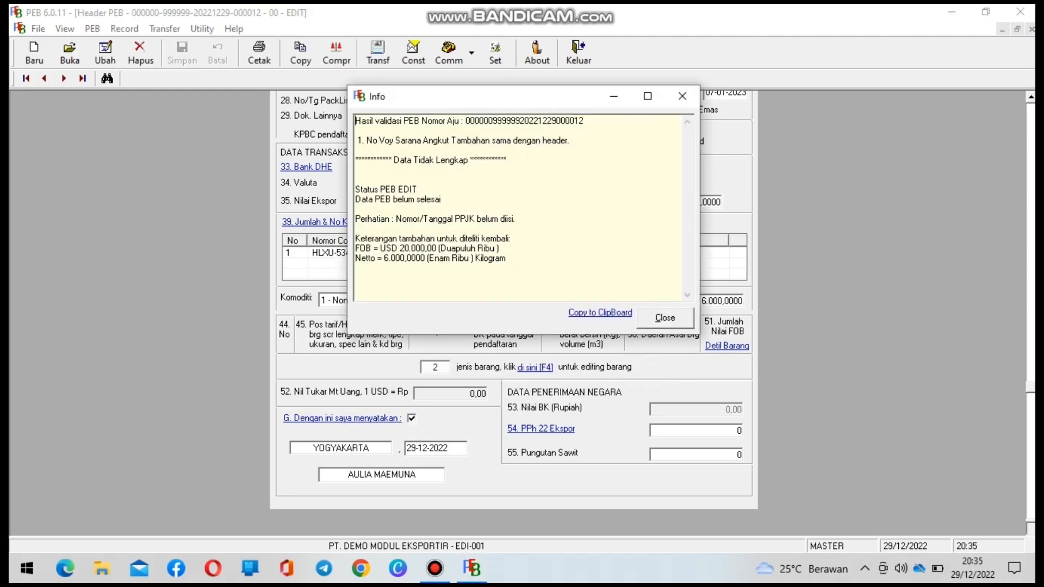
key("Return")
key("Return")
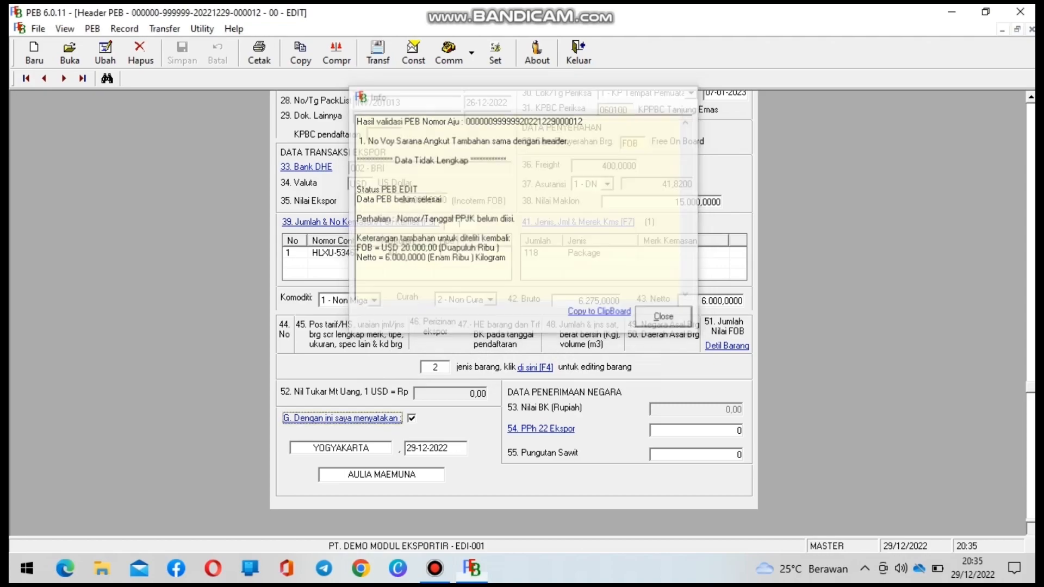
scroll(514, 312, "up", 5)
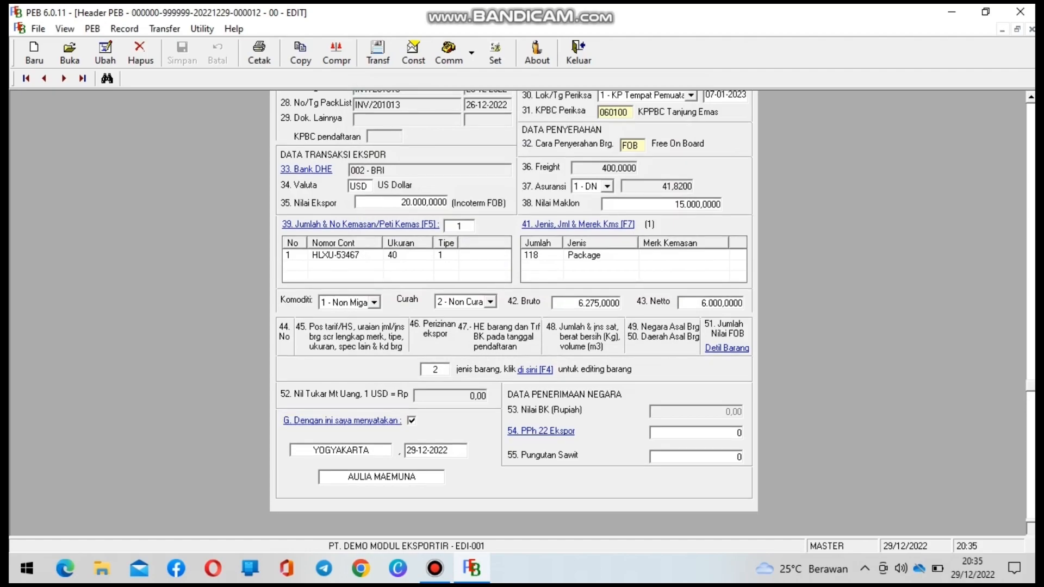
Change the voyage number to 2813, save, and confirm the declaration validates as 01 - READY
scroll(513, 313, "up", 2)
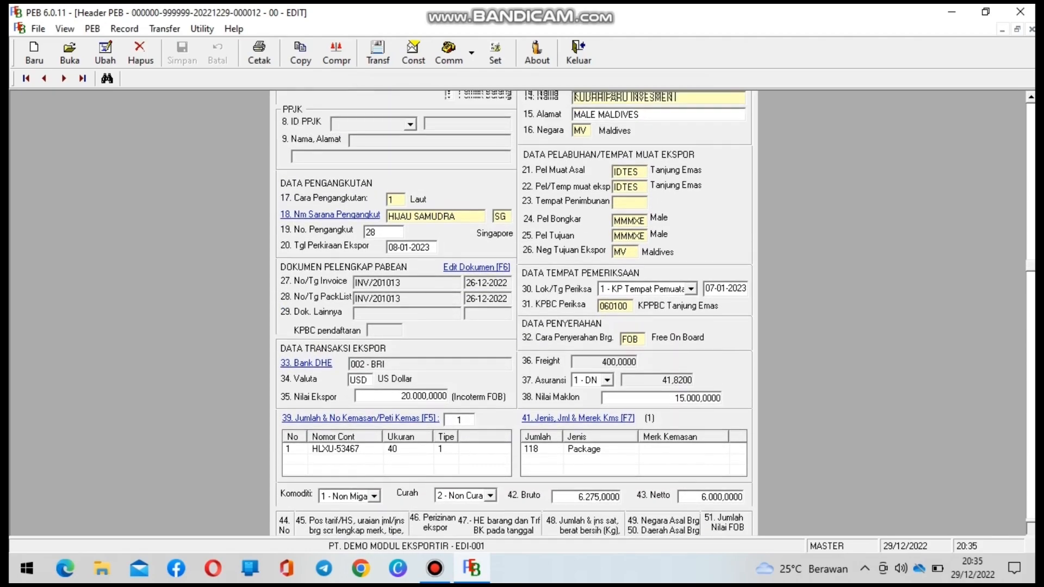
left_click(376, 263)
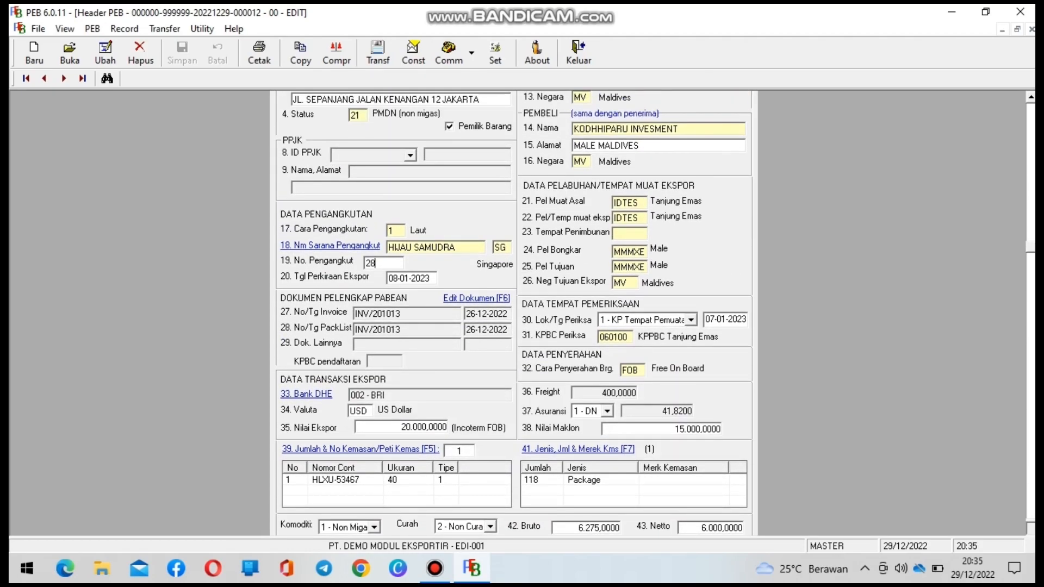
key("BackSpace")
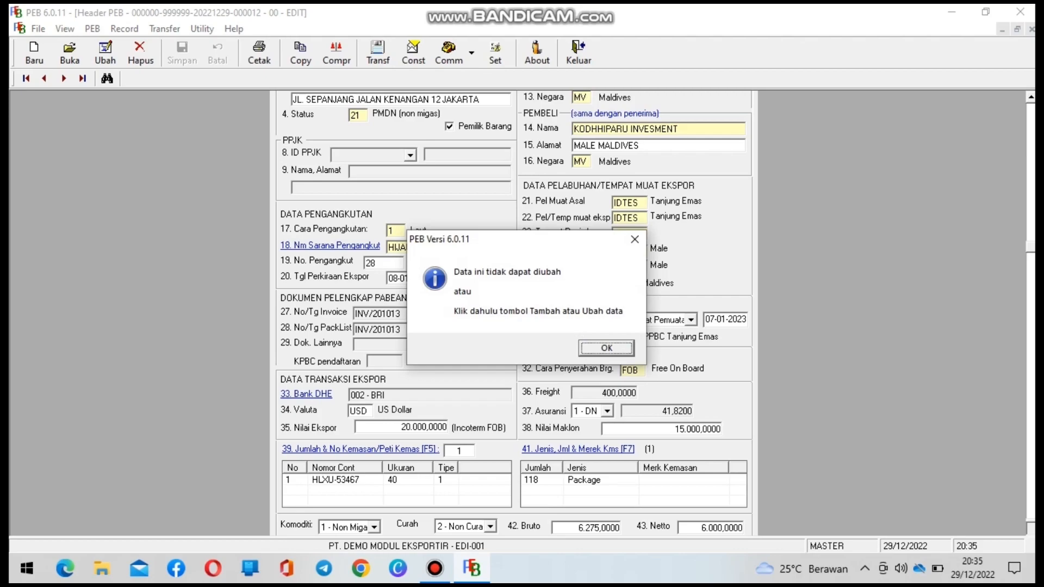
key("Return")
left_click(105, 53)
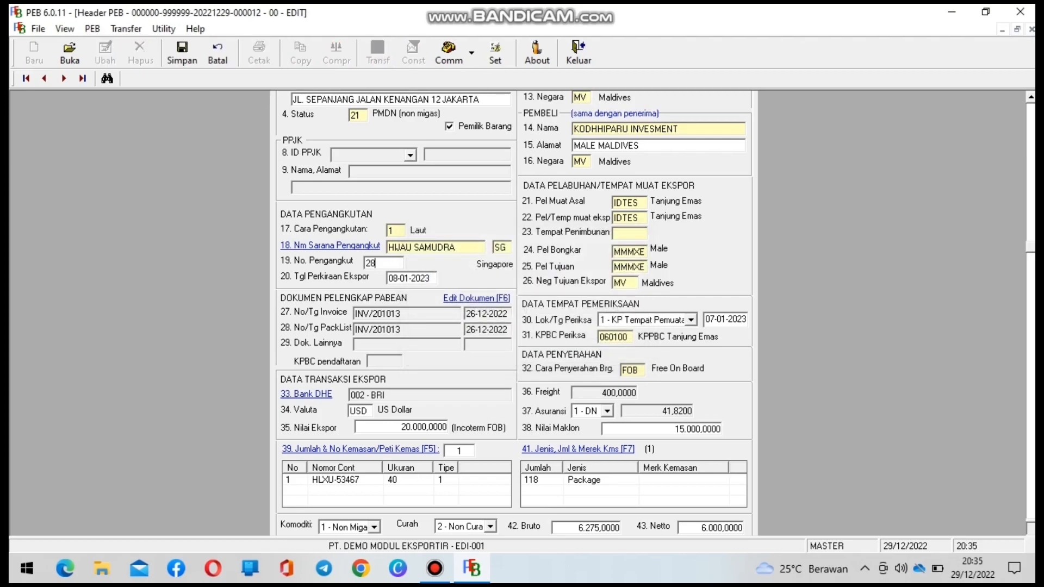
type("13")
left_click(182, 53)
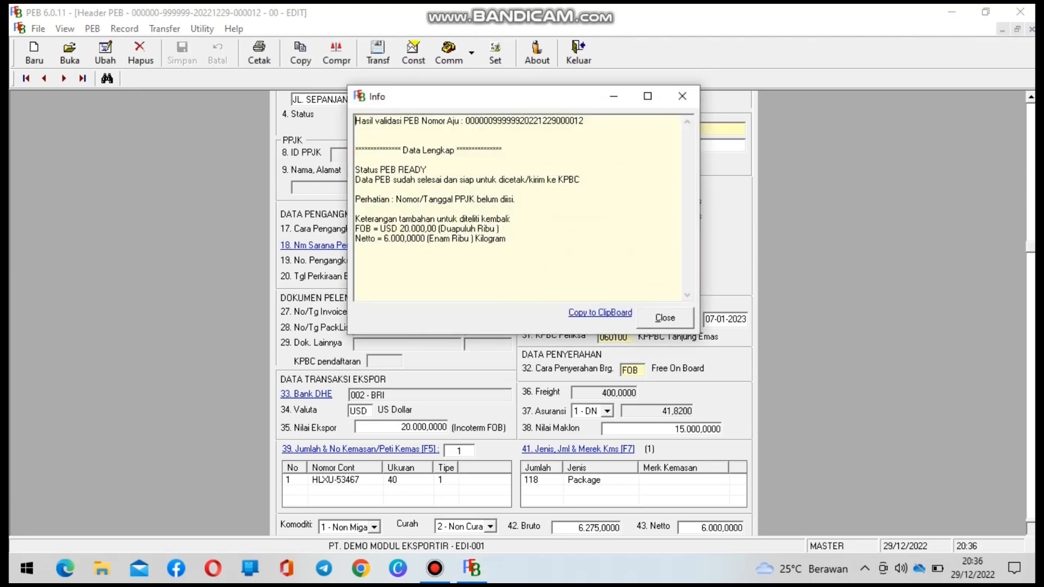
left_click(664, 318)
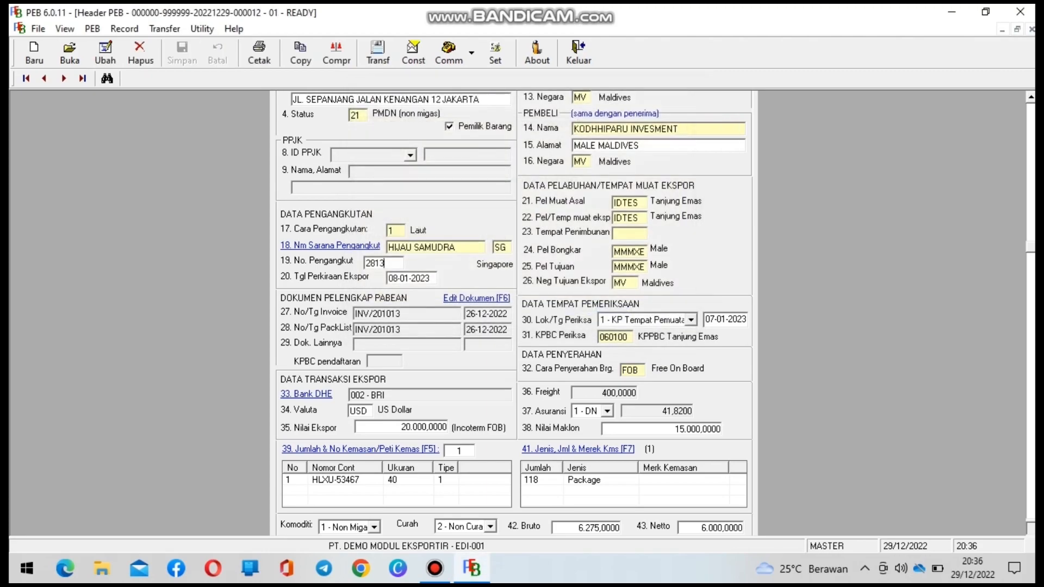
Create the EDIFACT data for the READY declaration with the toolbar's Const command
left_click_drag(1031, 247, 1030, 110)
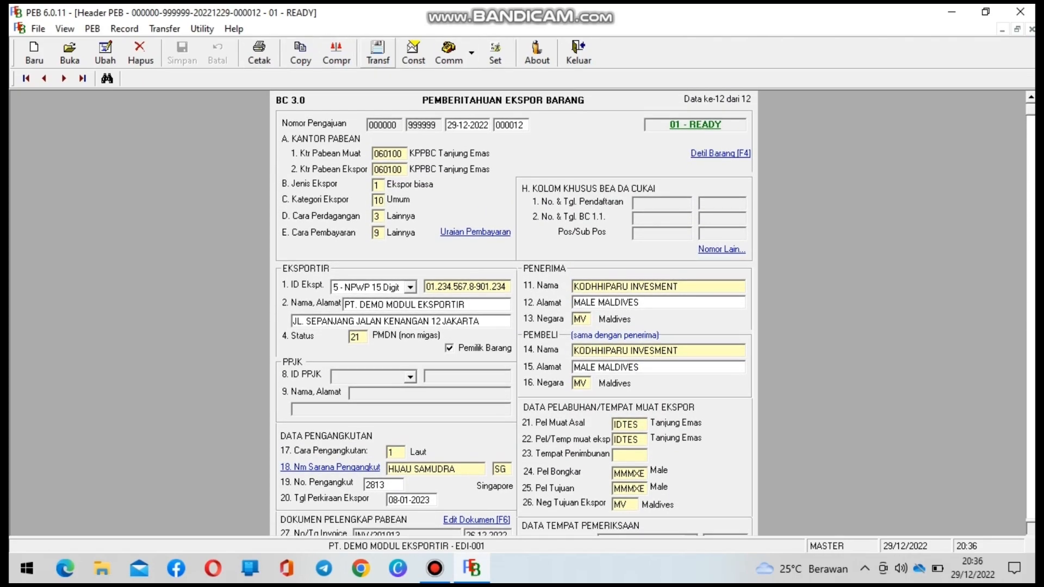
left_click(413, 53)
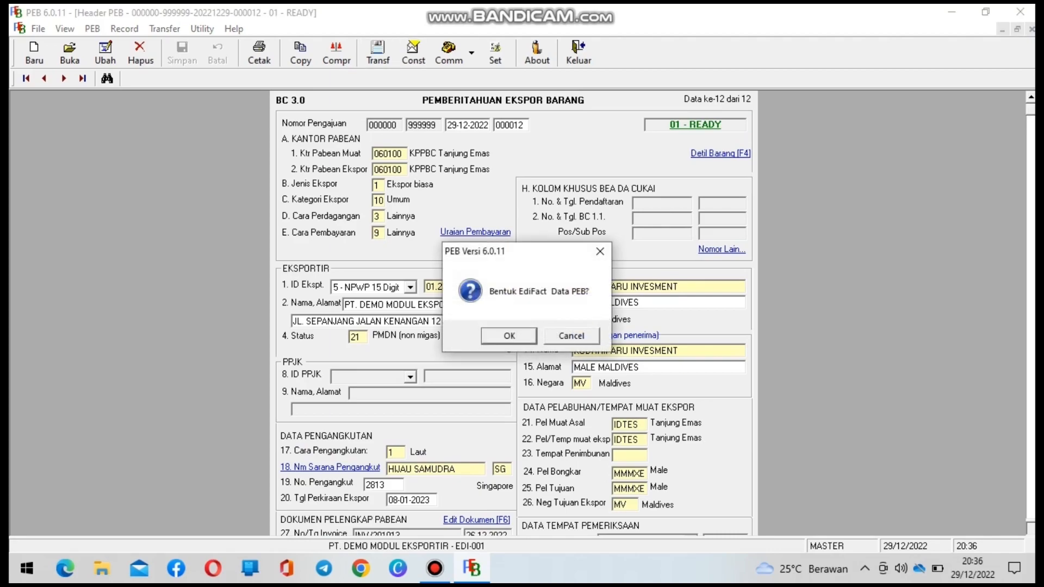
key("Return")
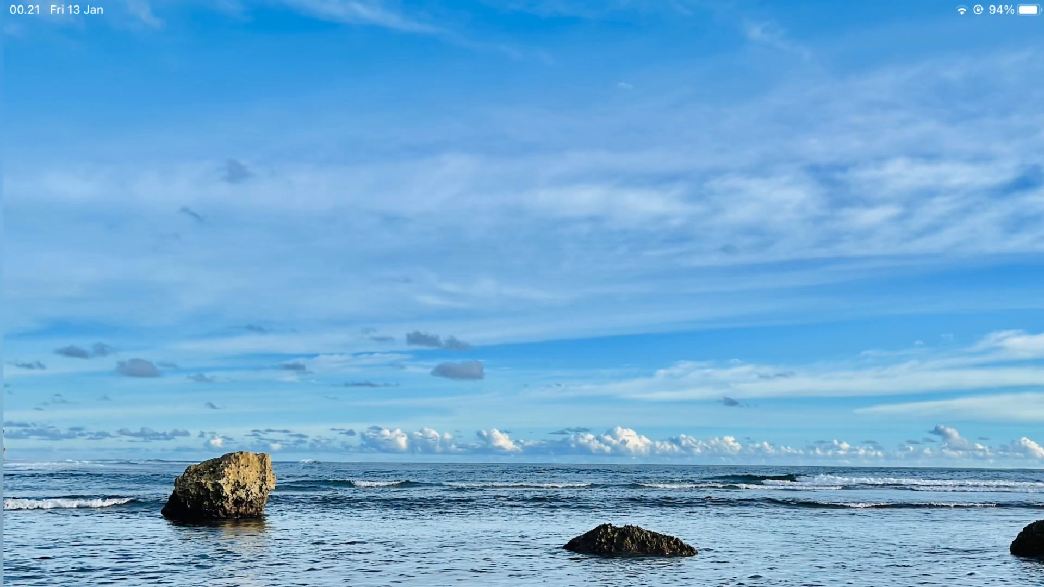